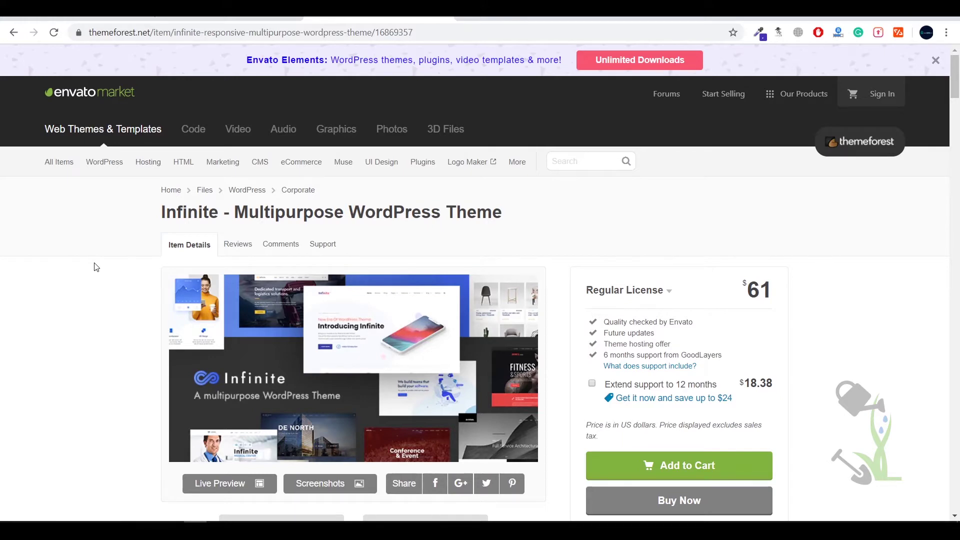
# Scroll through the Infinite - Multipurpose WordPress Theme item page on ThemeForest.
pyautogui.scroll(-15, 418, 277)
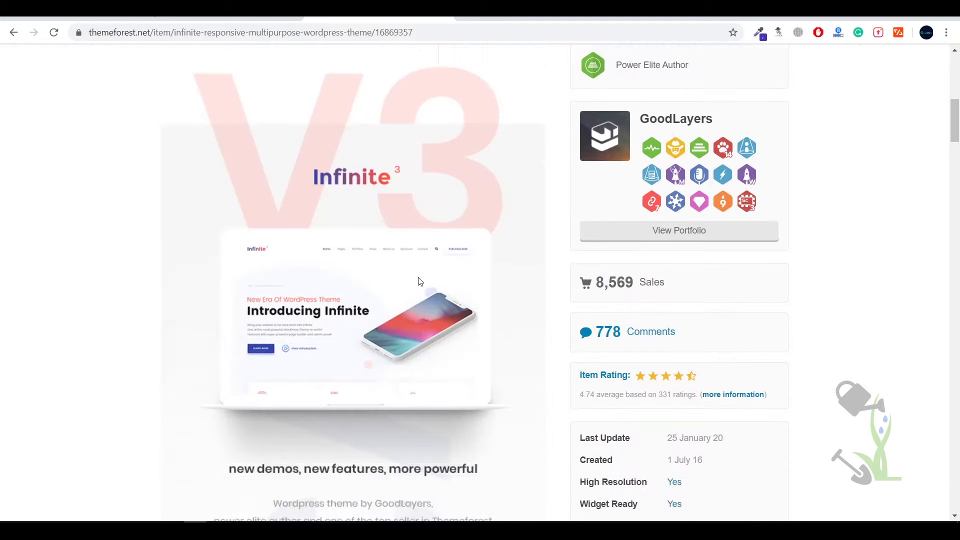
pyautogui.scroll(5, 419, 278)
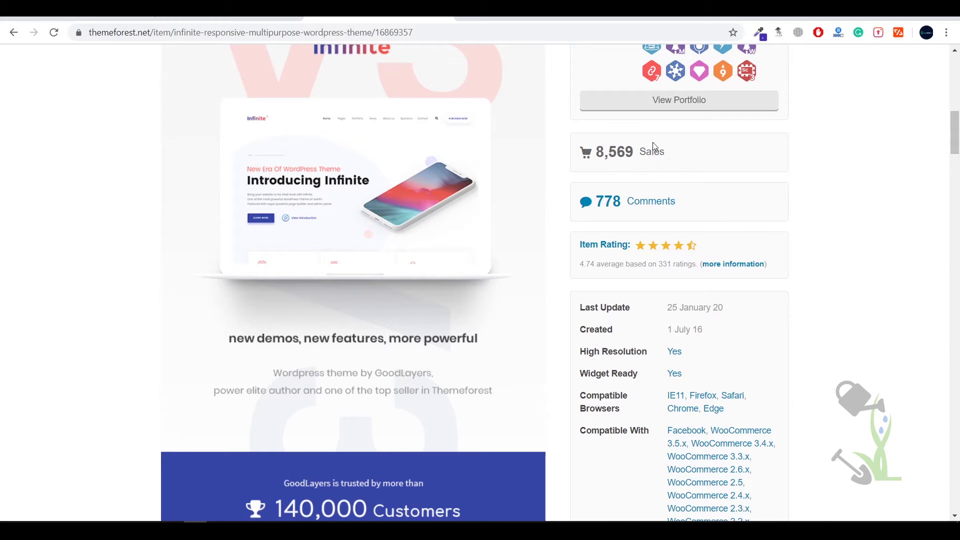
pyautogui.scroll(-5, 652, 142)
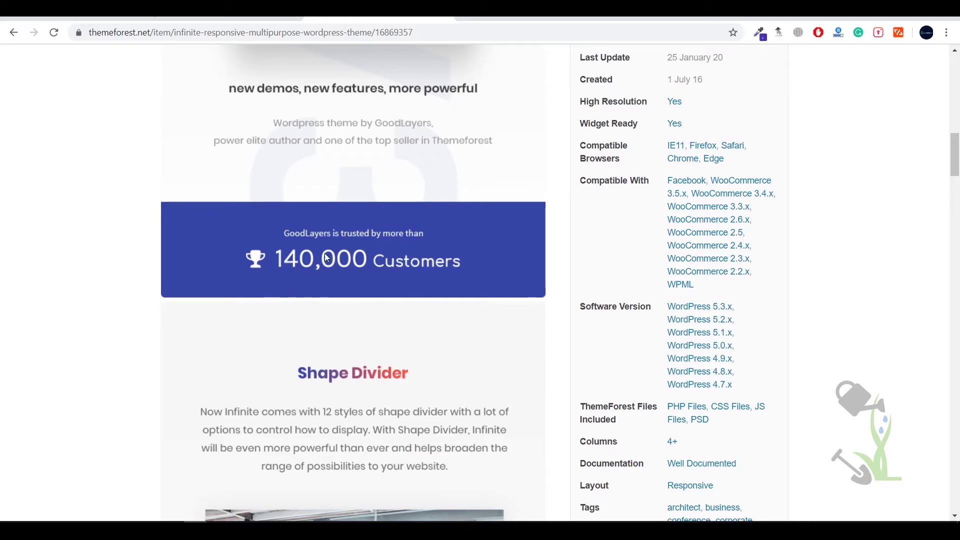
pyautogui.scroll(9, 328, 258)
pyautogui.scroll(8, 330, 254)
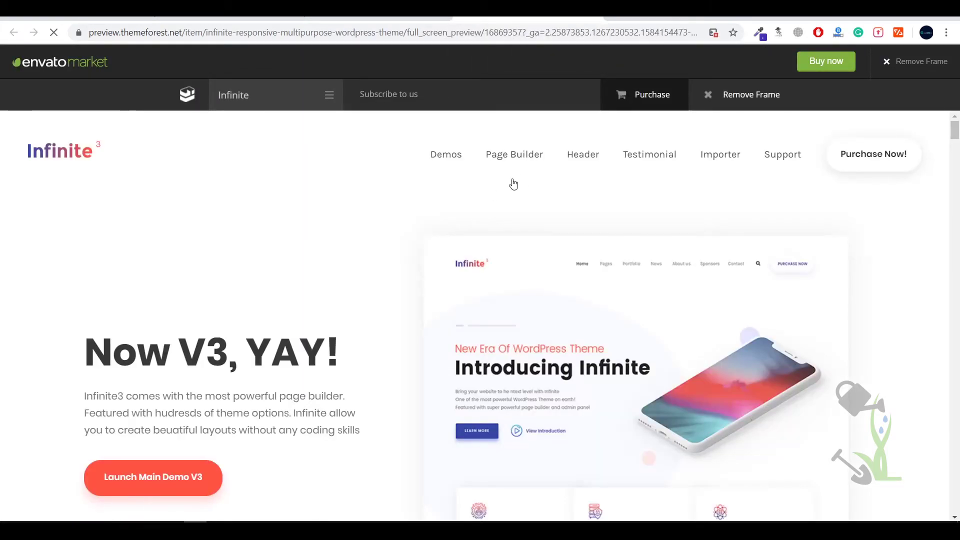
# Browse the Infinite preview's Main Demos and prebuilt websites, then go back to the item page.
pyautogui.scroll(-15, 497, 193)
pyautogui.scroll(8, 336, 355)
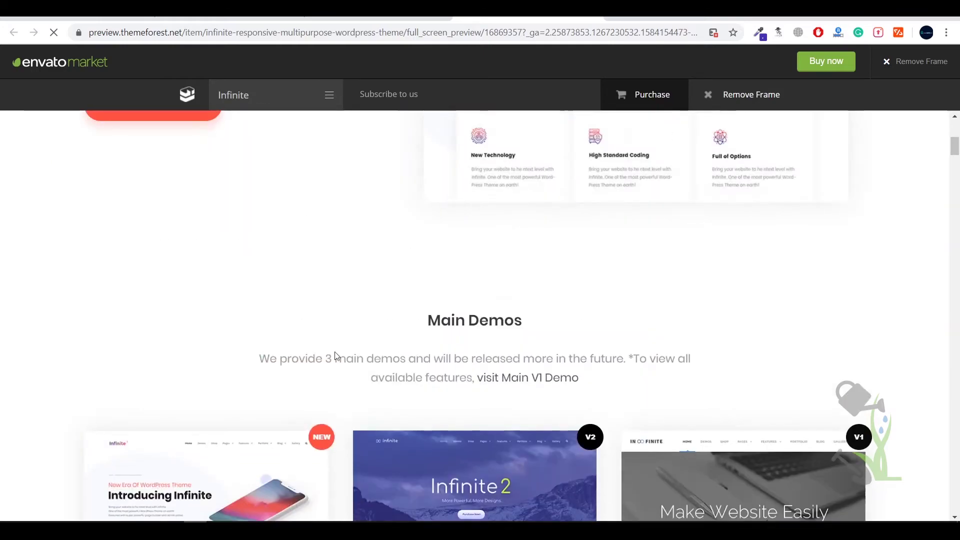
pyautogui.scroll(-13, 552, 326)
pyautogui.scroll(-12, 217, 295)
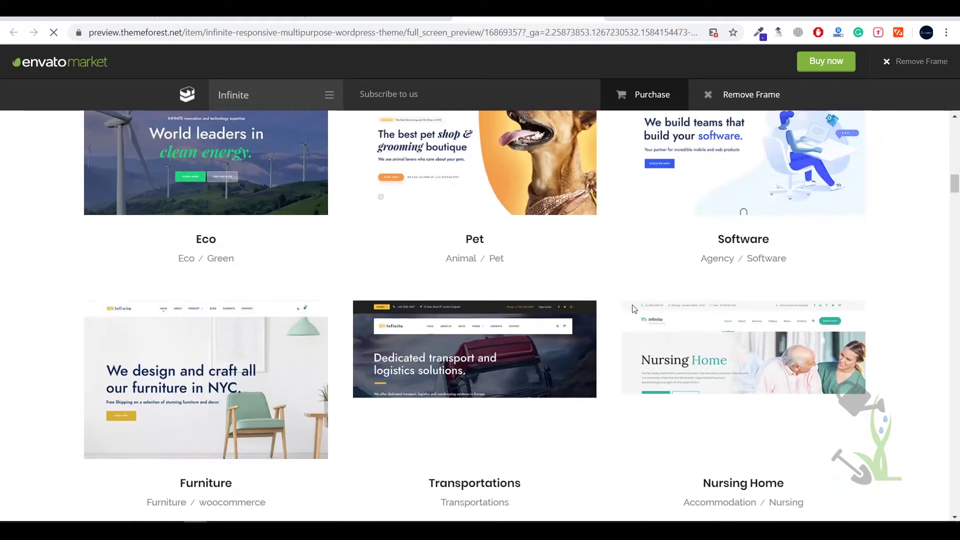
pyautogui.scroll(9, 391, 270)
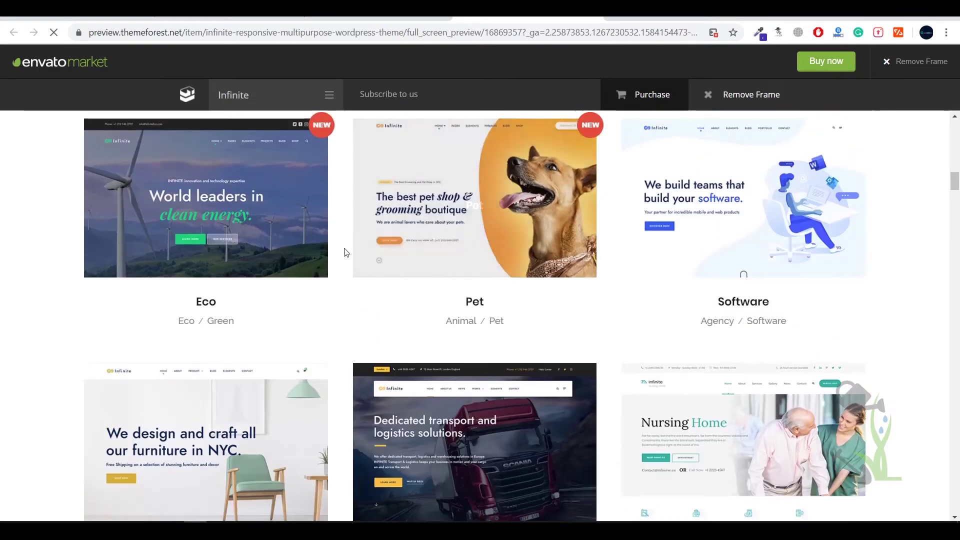
pyautogui.scroll(-13, 350, 240)
pyautogui.scroll(-16, 563, 236)
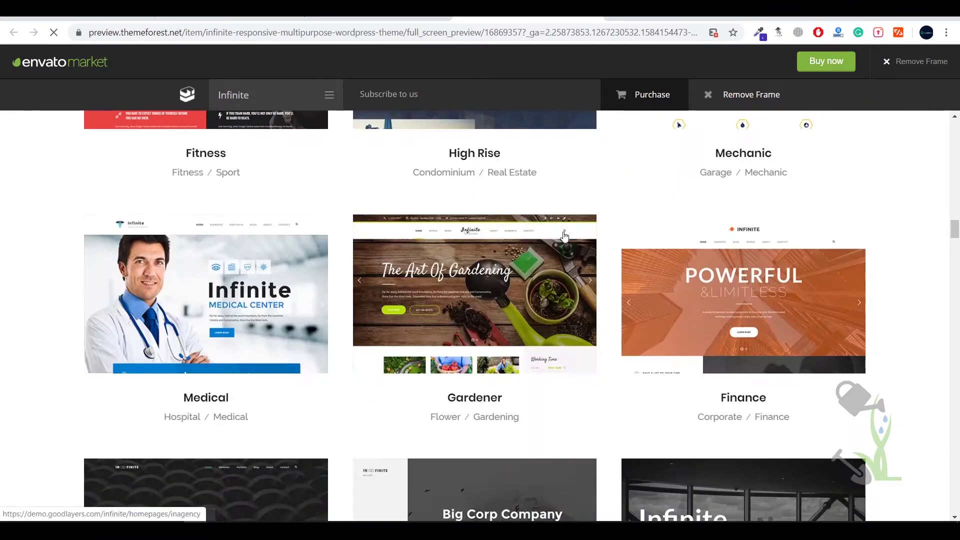
pyautogui.scroll(15, 564, 236)
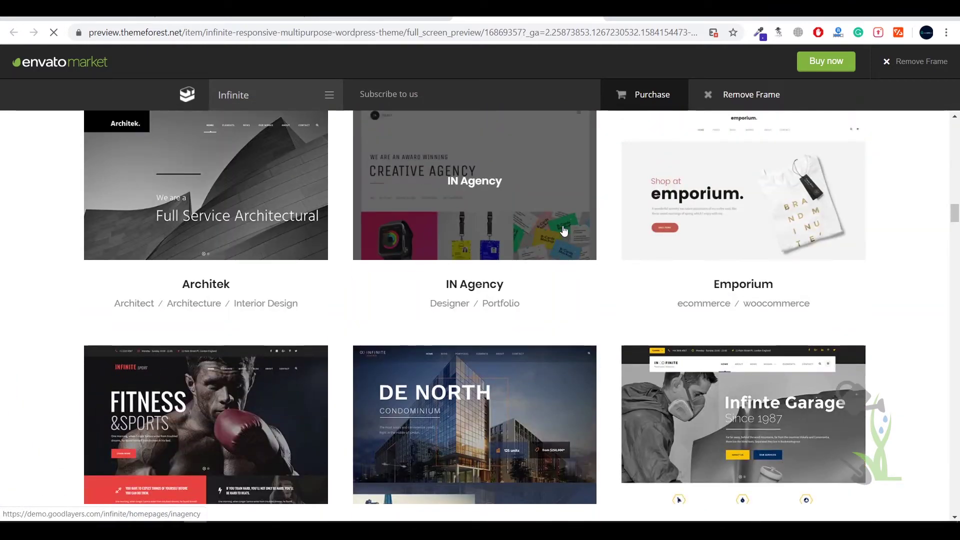
pyautogui.scroll(20, 564, 235)
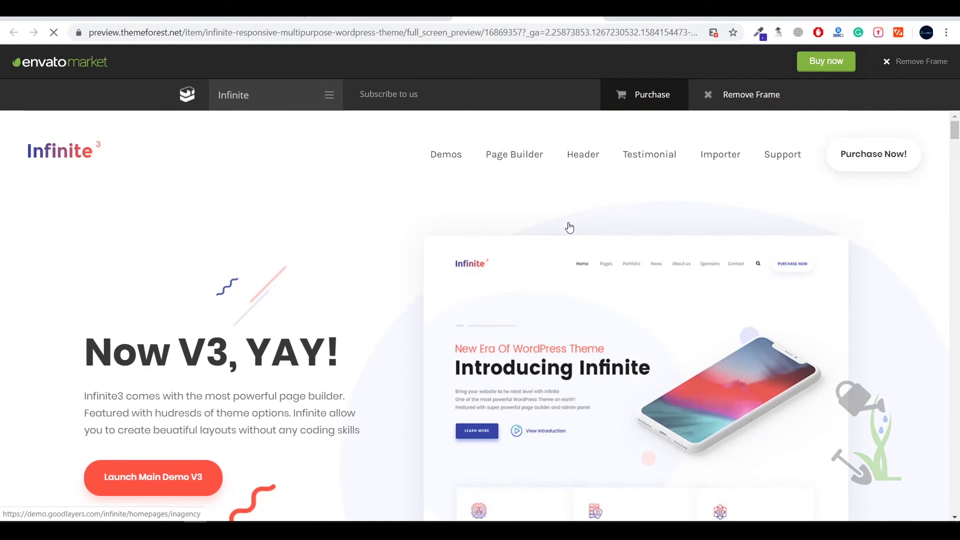
pyautogui.hotkey('alt', 'Left')
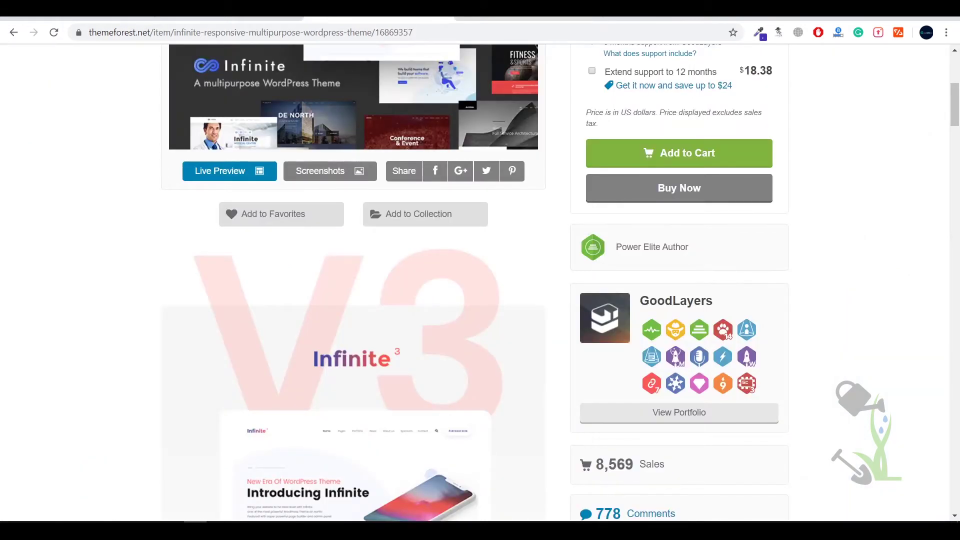
# Scroll the Infinite item page back up to the licence pricing.
pyautogui.scroll(8, 574, 163)
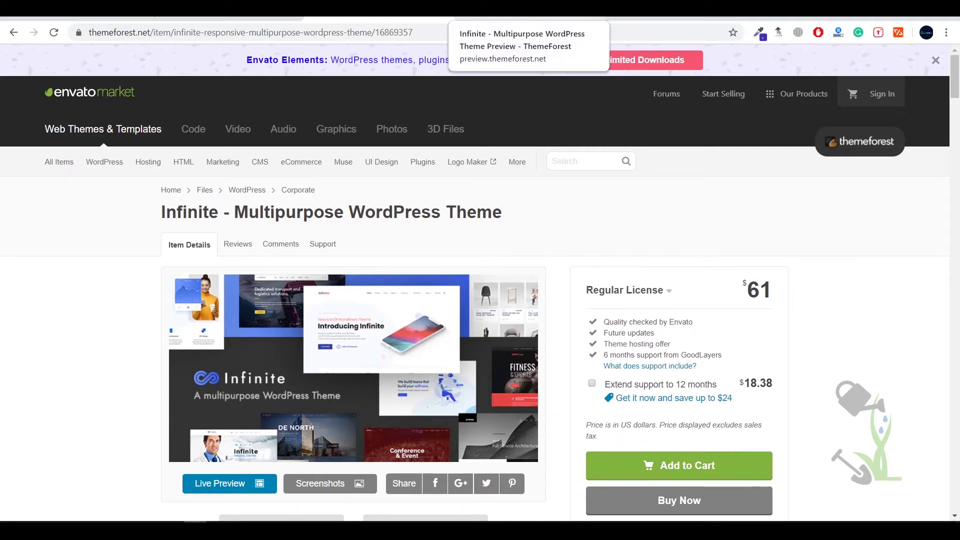
# Load the demo.hot-star.in site in a new tab and look over its homepage.
pyautogui.click(483, 19)
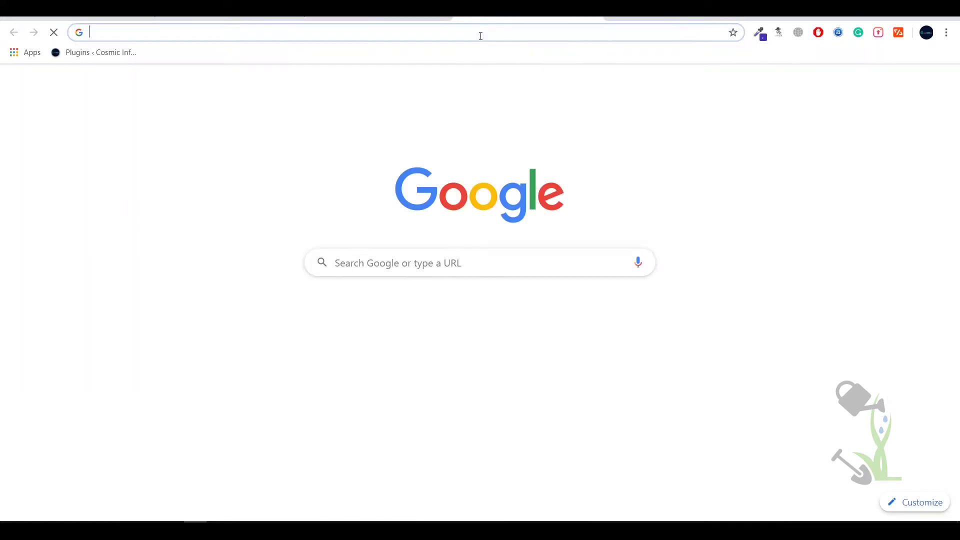
pyautogui.write('de')
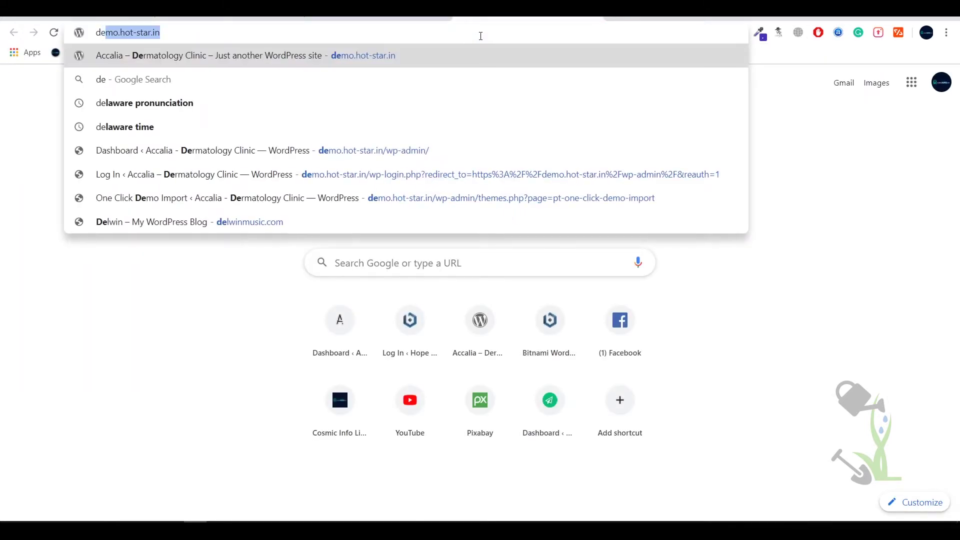
pyautogui.press('Return')
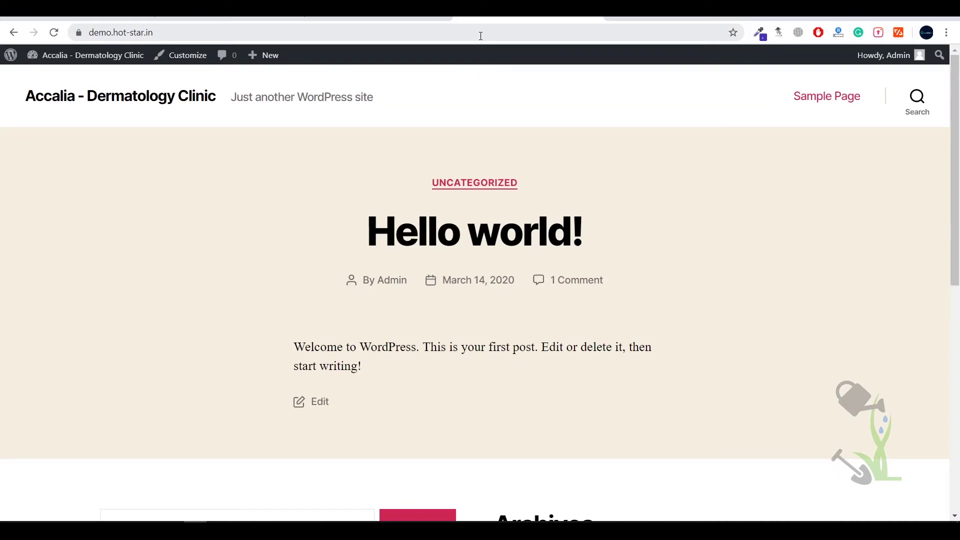
pyautogui.scroll(-8, 540, 237)
pyautogui.scroll(1, 526, 272)
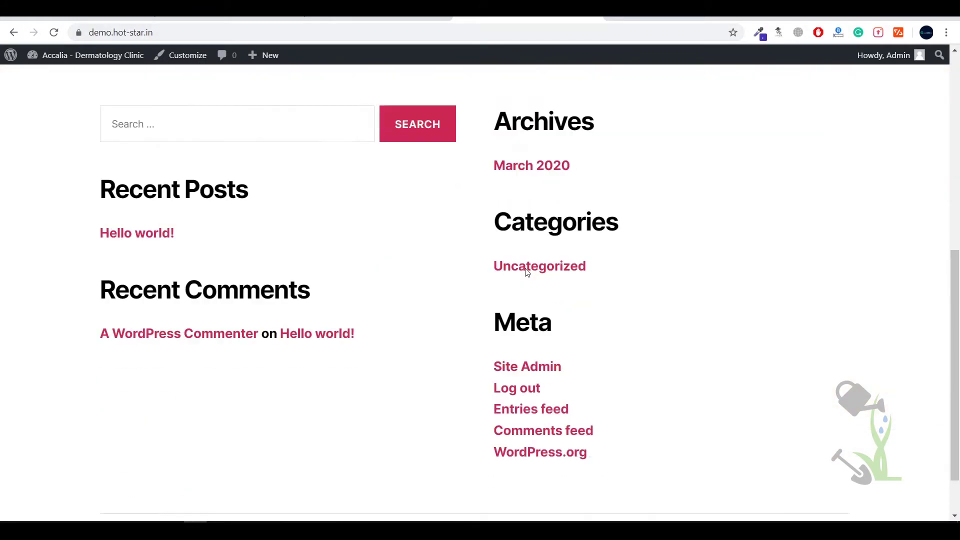
pyautogui.scroll(8, 526, 272)
pyautogui.scroll(-9, 525, 272)
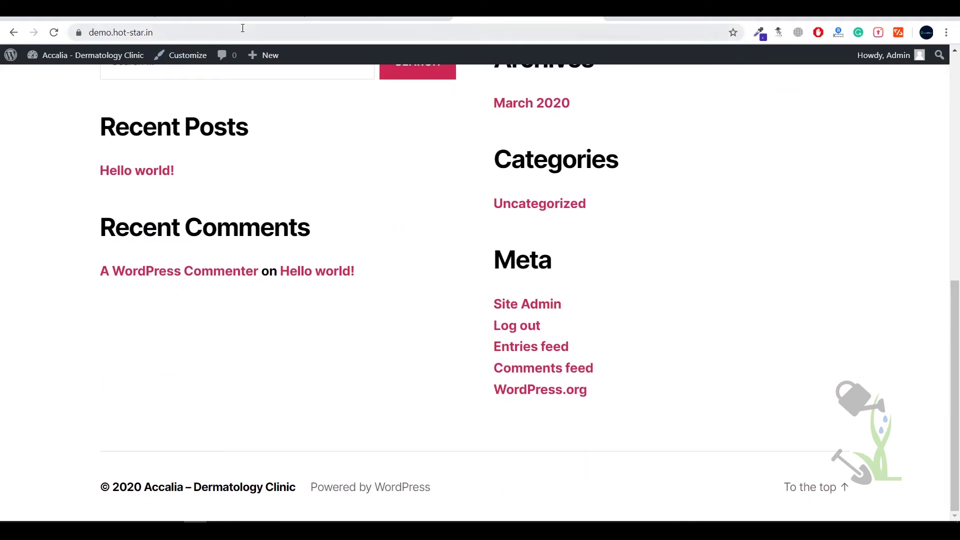
# Append /wp-admin/ to the site address to reach the WordPress Dashboard.
pyautogui.click(260, 32)
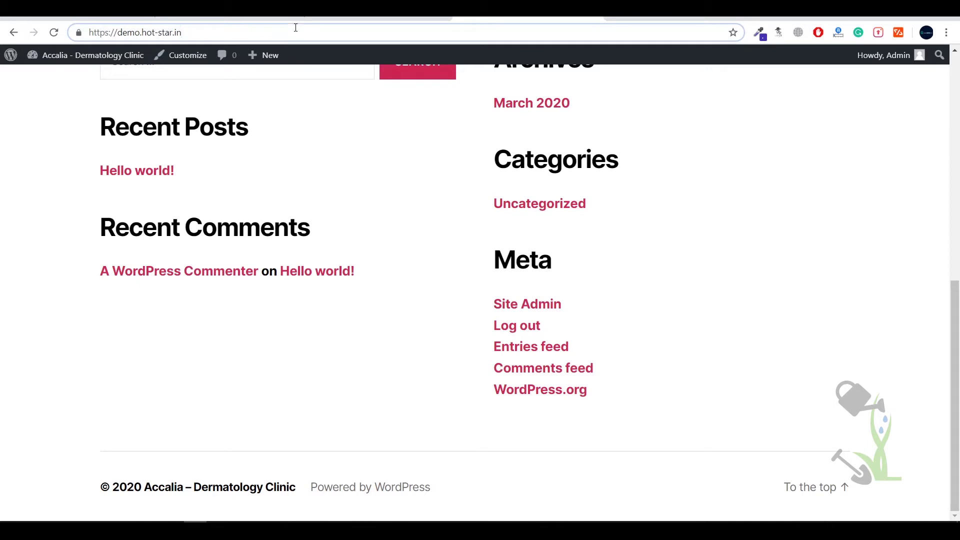
pyautogui.write('/wp-admin/')
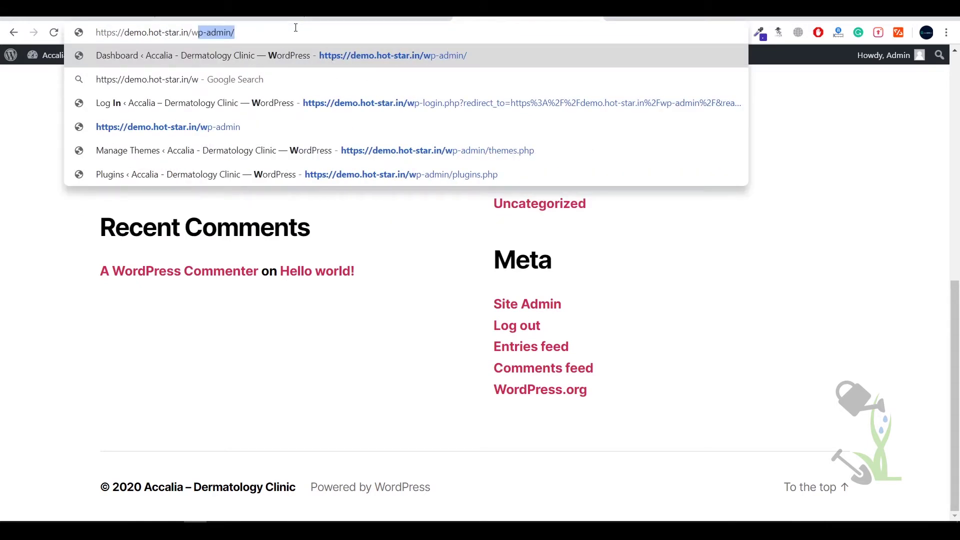
pyautogui.press('Return')
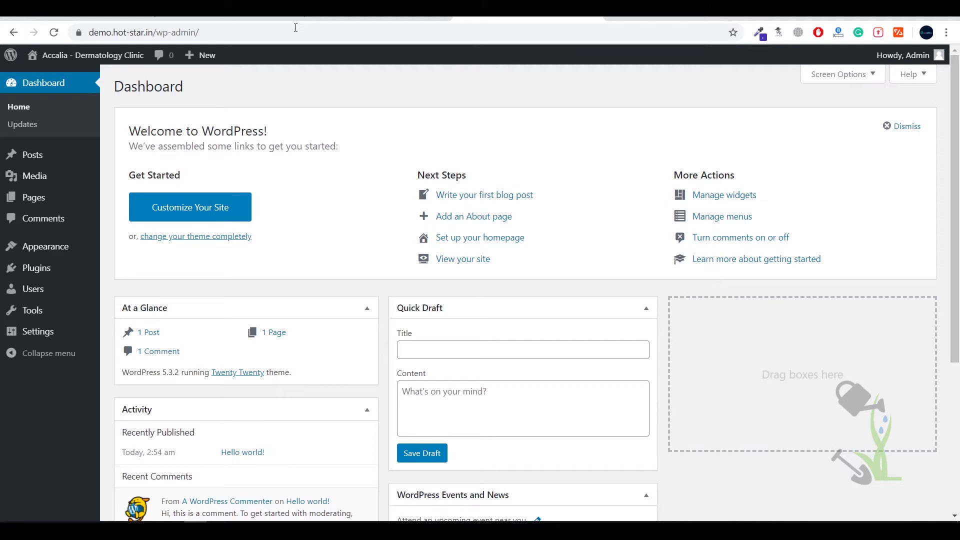
pyautogui.moveTo(82, 342)
pyautogui.moveTo(70, 316)
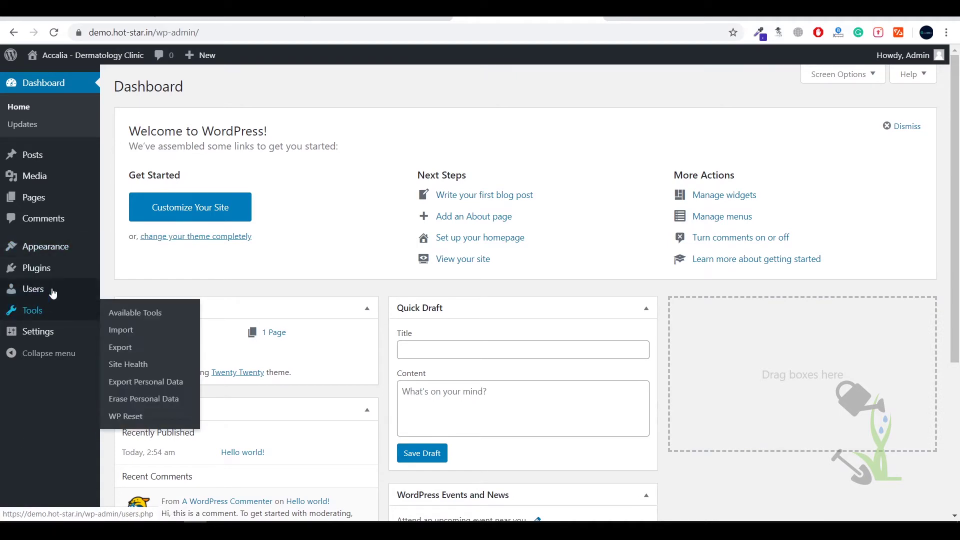
pyautogui.moveTo(55, 289)
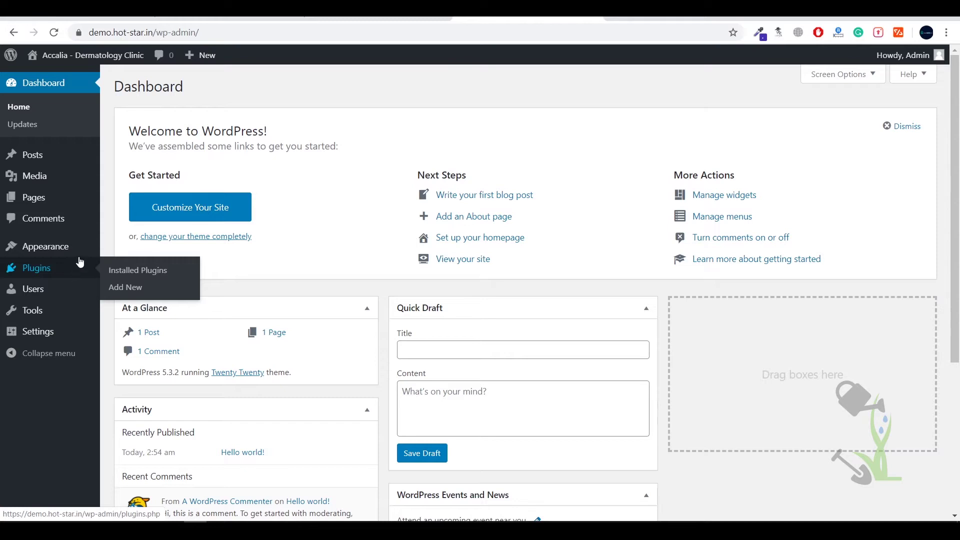
pyautogui.moveTo(74, 255)
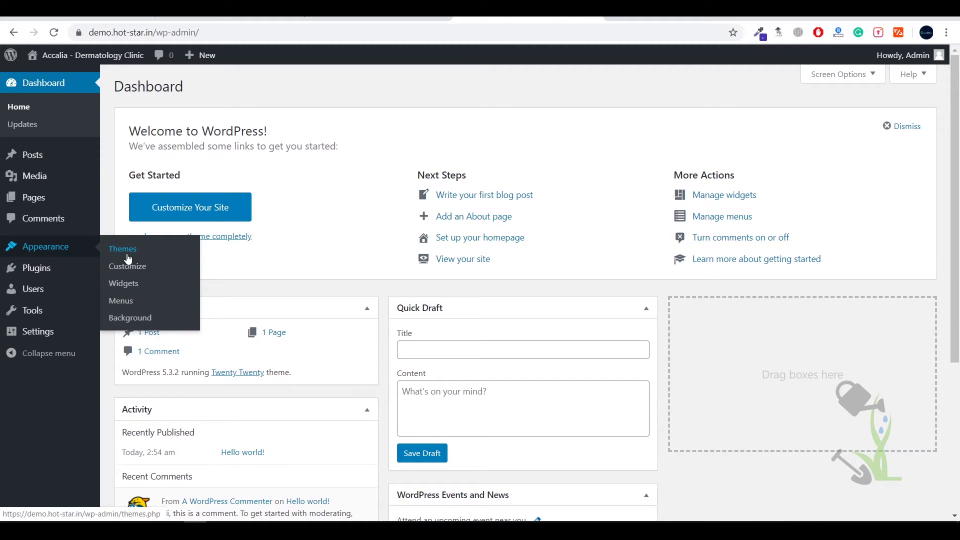
pyautogui.click(128, 258)
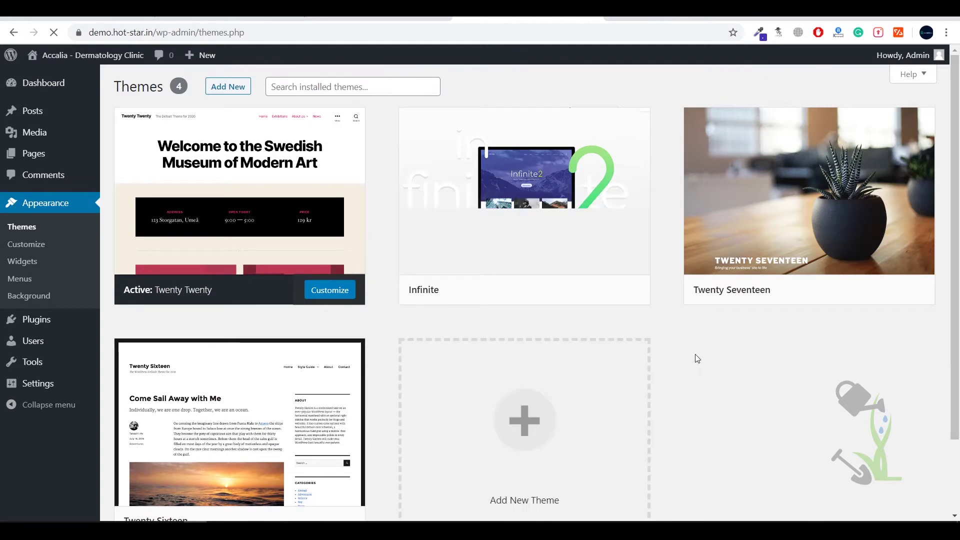
pyautogui.moveTo(634, 186)
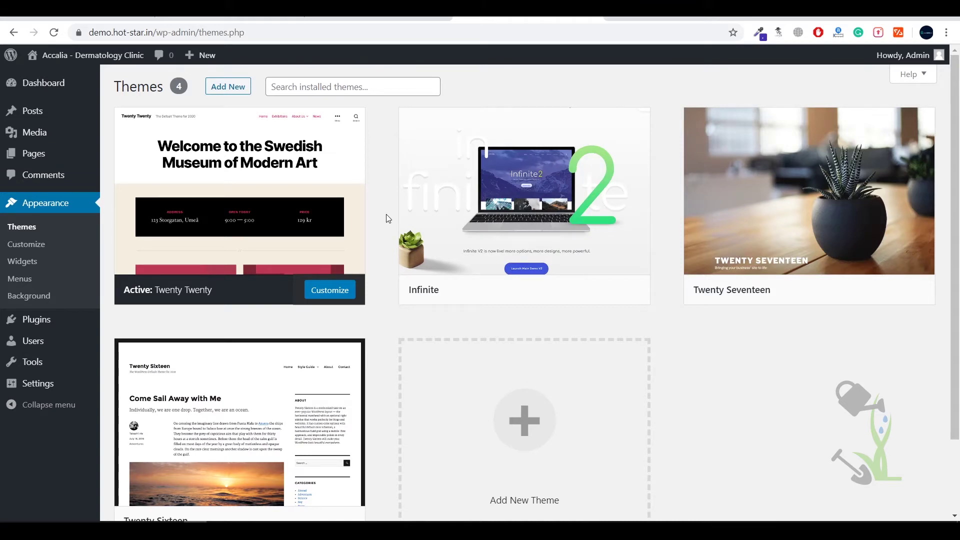
pyautogui.click(248, 89)
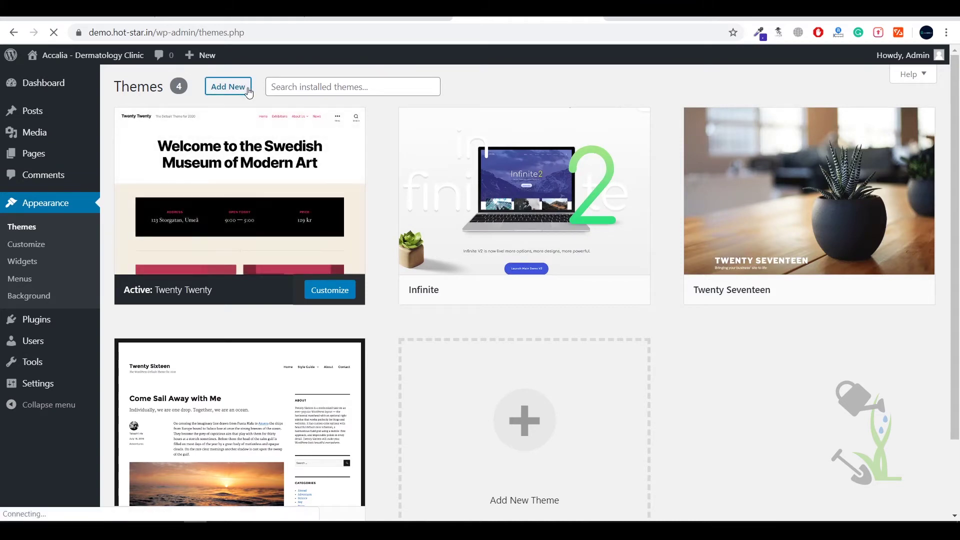
pyautogui.scroll(-8, 390, 257)
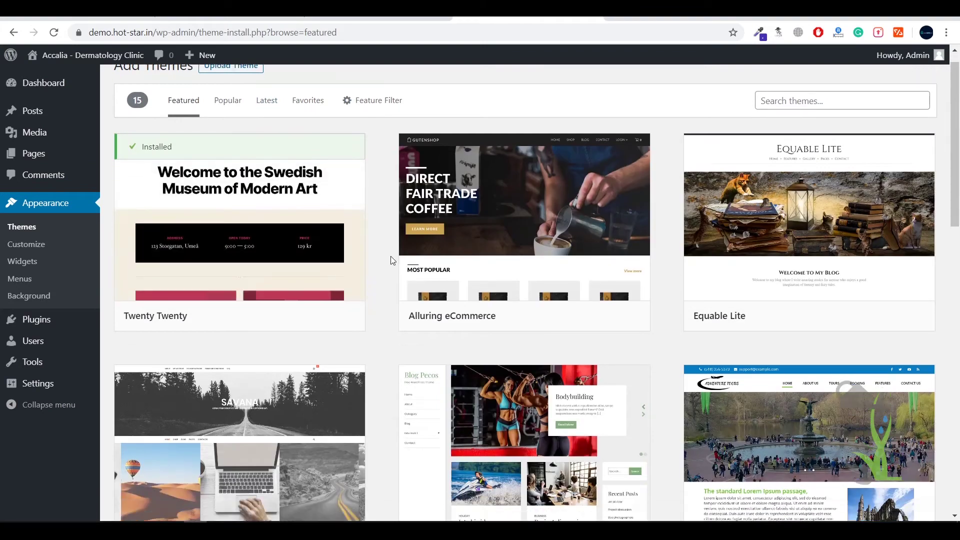
pyautogui.scroll(4, 389, 256)
pyautogui.scroll(4, 386, 256)
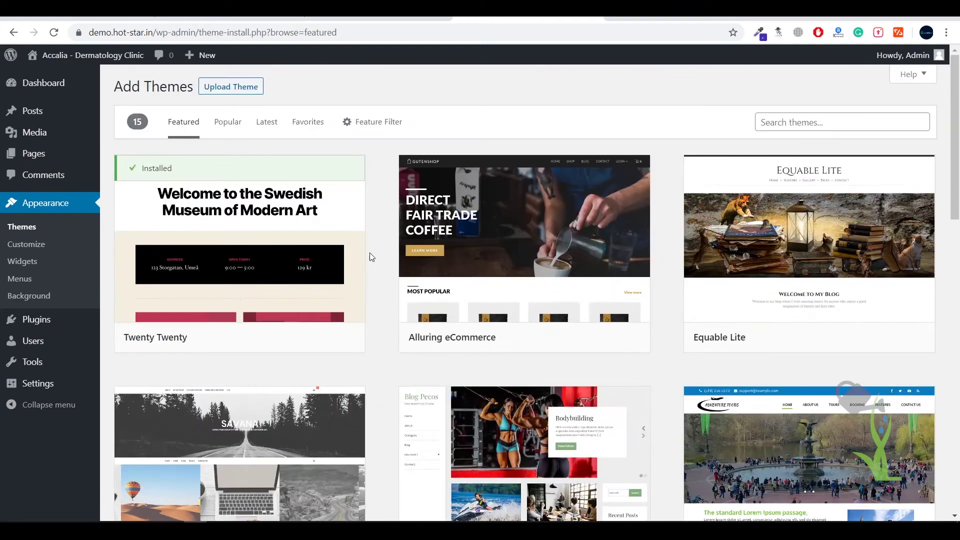
# List the Popular themes on the Add Themes page.
pyautogui.click(239, 128)
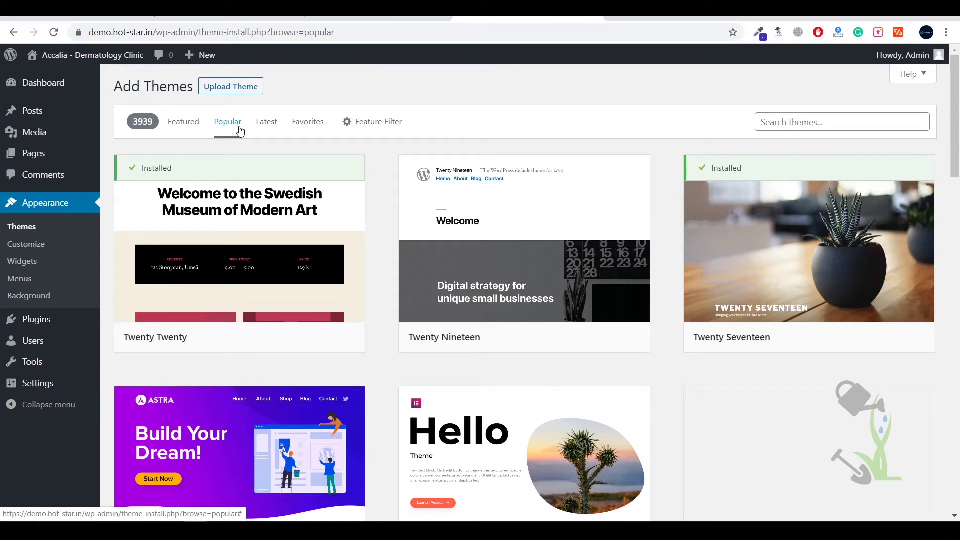
pyautogui.moveTo(689, 256)
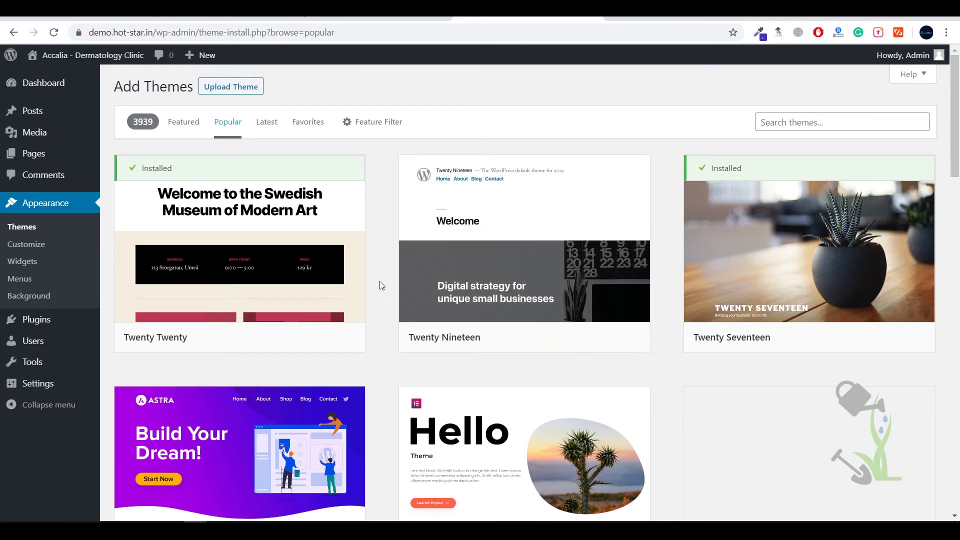
# Upload and install the Infinite theme zip, then go to Appearance > Themes.
pyautogui.click(215, 90)
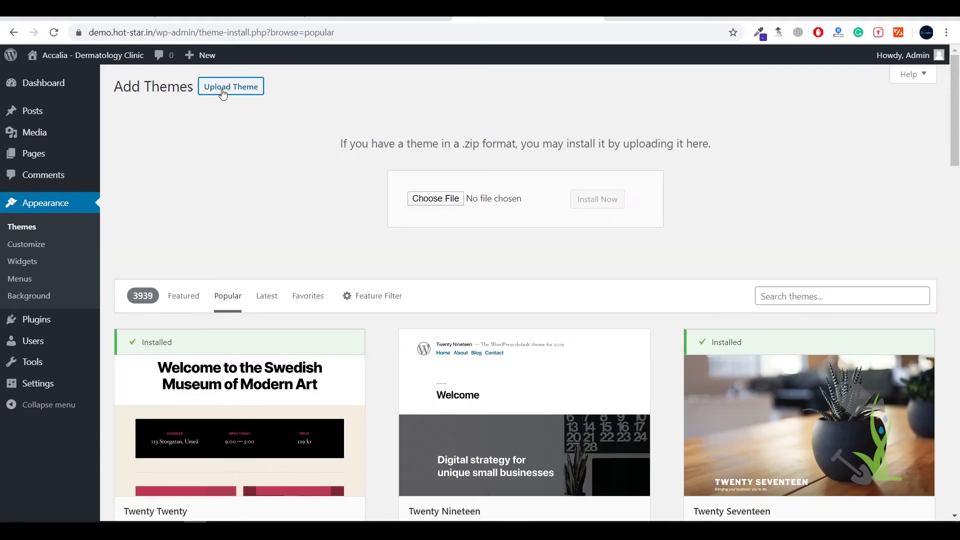
pyautogui.click(442, 200)
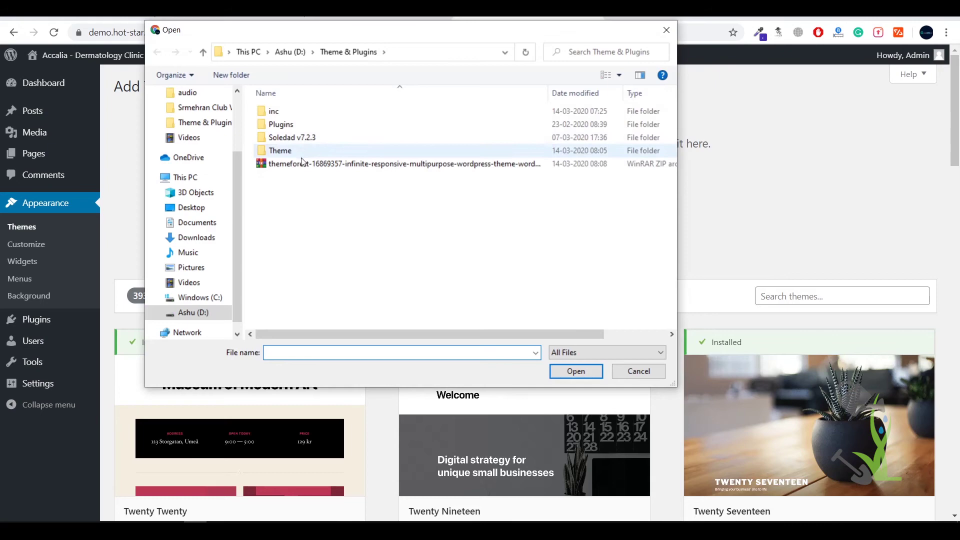
pyautogui.doubleClick(301, 161)
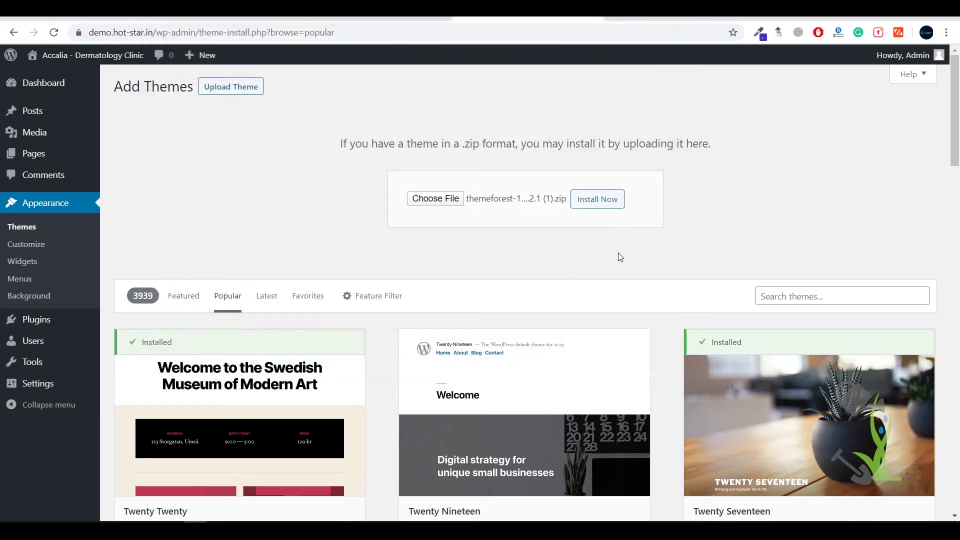
pyautogui.click(608, 202)
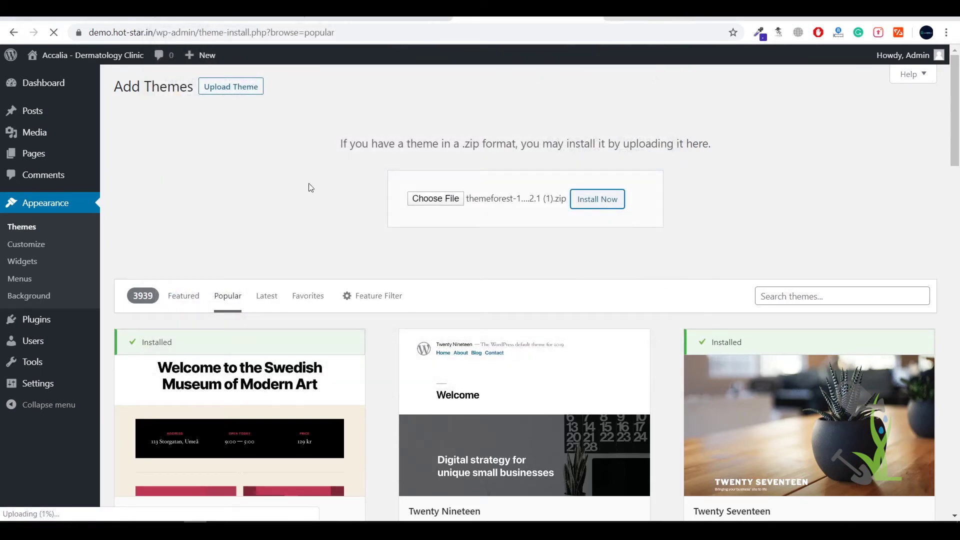
pyautogui.click(54, 232)
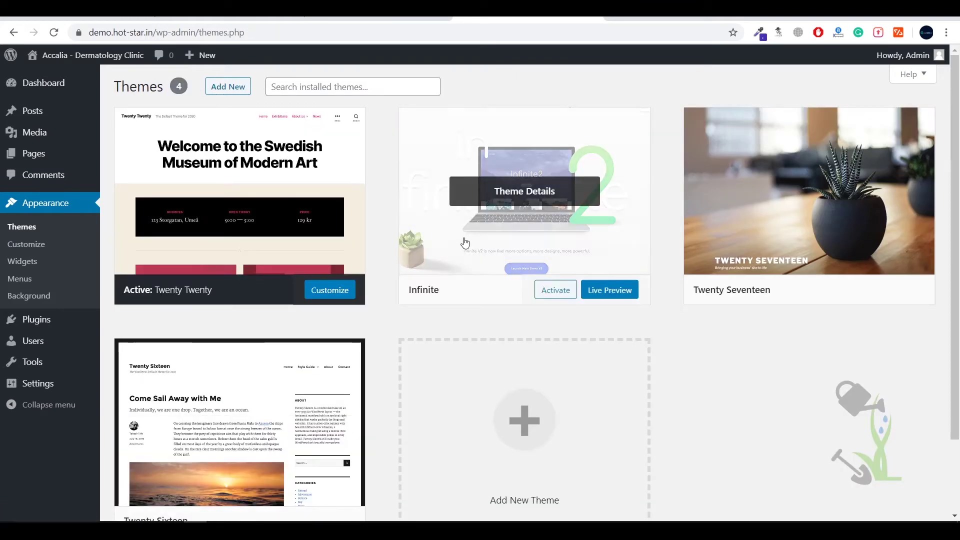
# Activate Infinite 2.1.1 and review the notice about inactive Goodlayers Core, Personnel and Portfolio plugins.
pyautogui.click(554, 290)
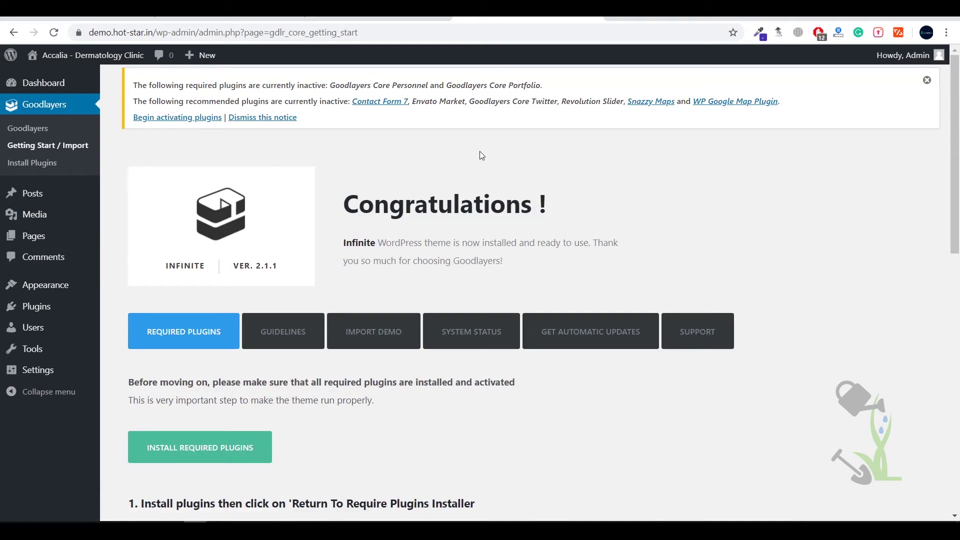
pyautogui.scroll(-8, 478, 151)
pyautogui.scroll(8, 450, 153)
pyautogui.moveTo(302, 119); pyautogui.dragTo(145, 84)
pyautogui.click(134, 86)
pyautogui.click(337, 122)
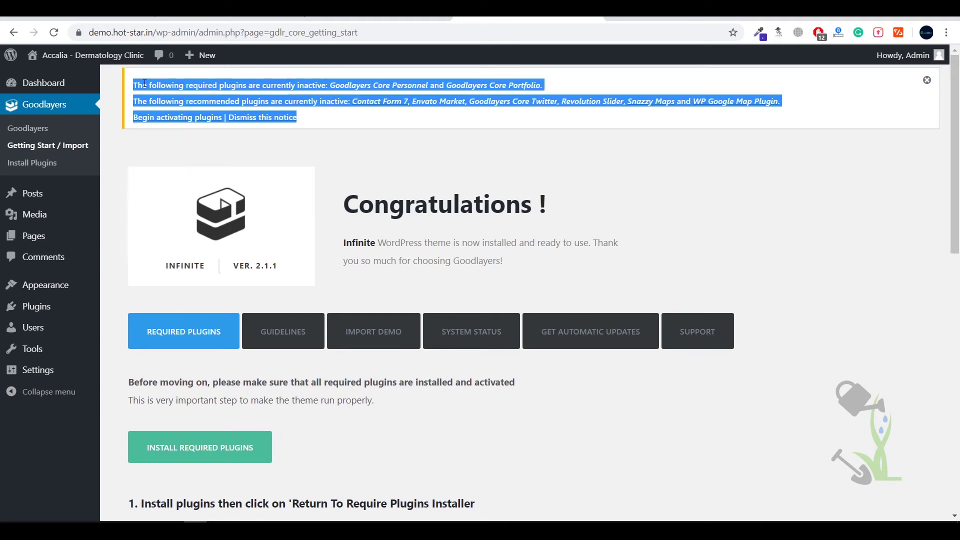
pyautogui.click(347, 122)
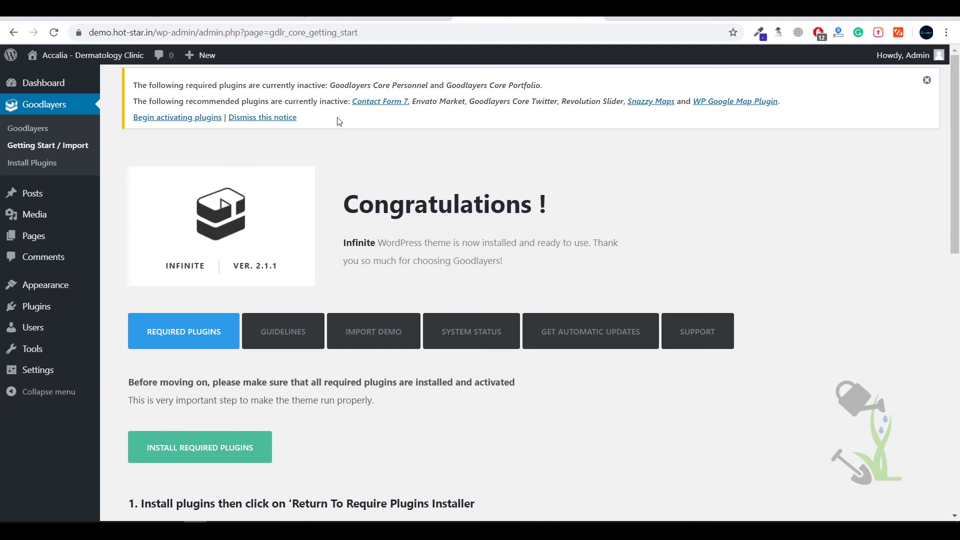
# Open Begin activating plugins and tick all seven listed plugins, leaving Bulk Actions unchanged.
pyautogui.click(199, 118)
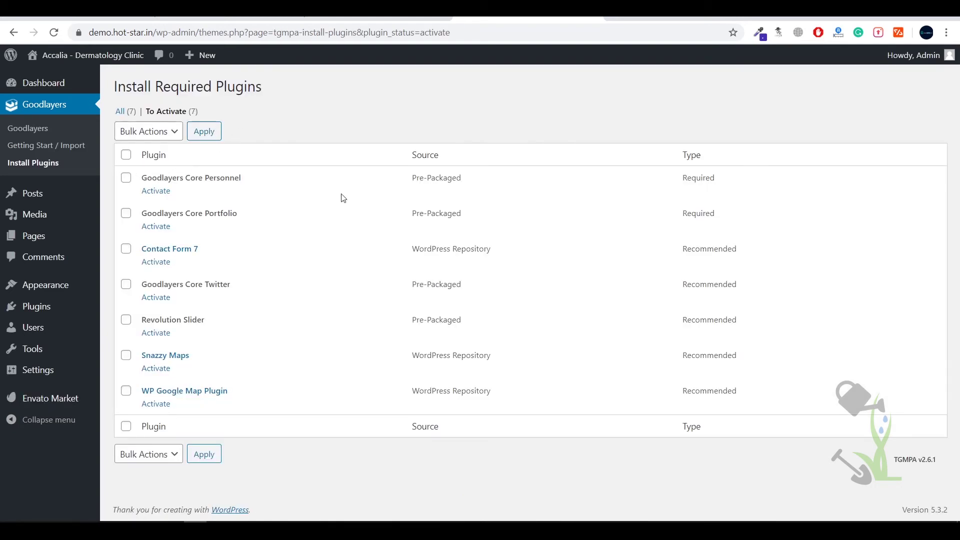
pyautogui.click(126, 155)
pyautogui.click(172, 139)
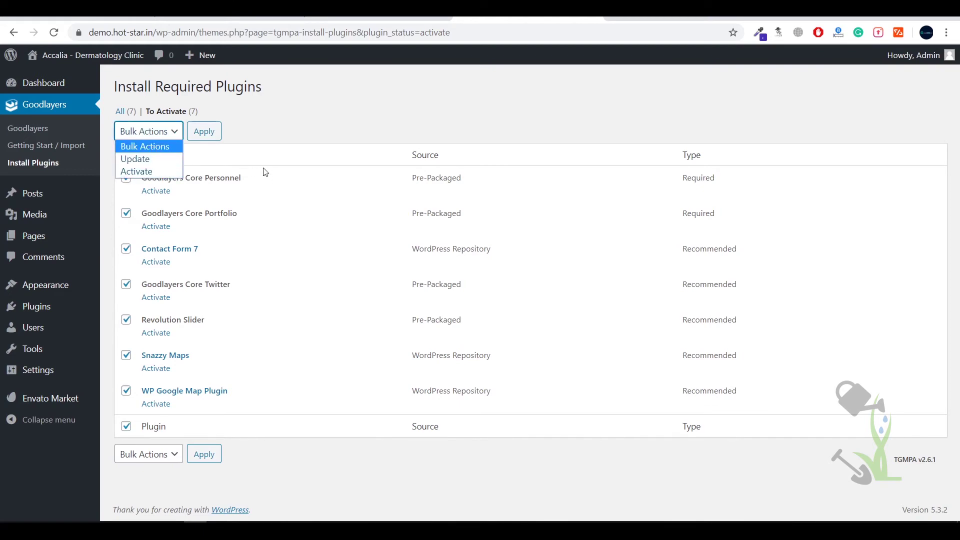
pyautogui.click(278, 149)
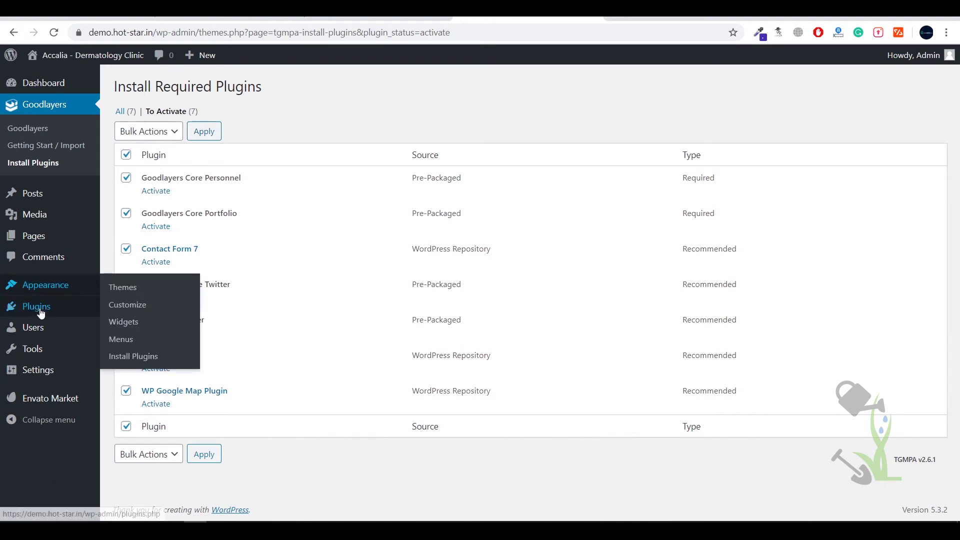
# Bulk-activate all 10 plugins on the Installed Plugins screen.
pyautogui.moveTo(41, 311)
pyautogui.click(134, 313)
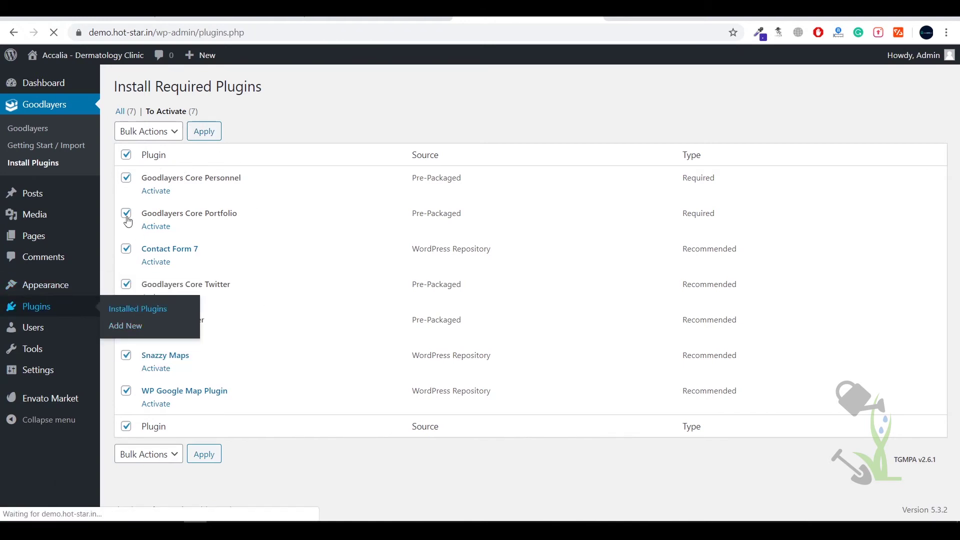
pyautogui.click(129, 230)
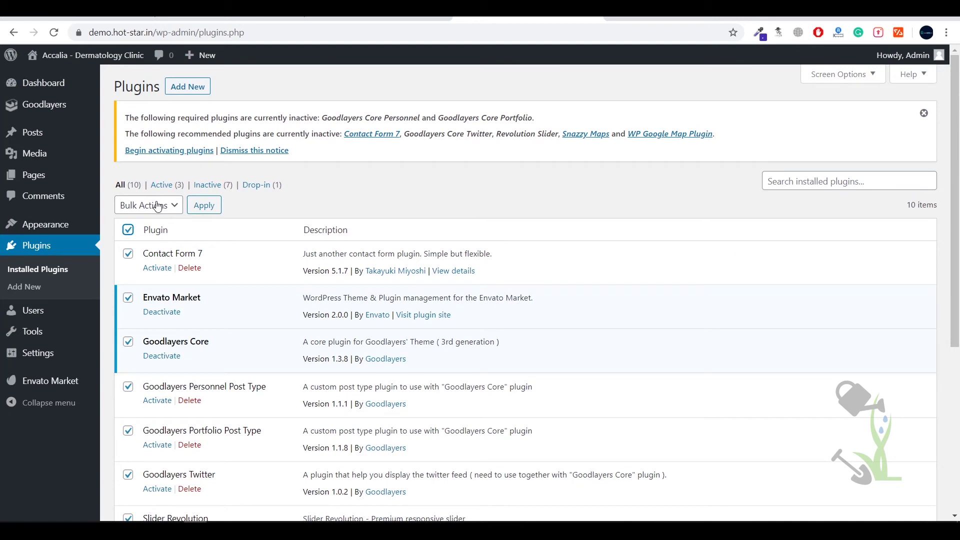
pyautogui.click(152, 205)
pyautogui.click(166, 233)
pyautogui.click(204, 207)
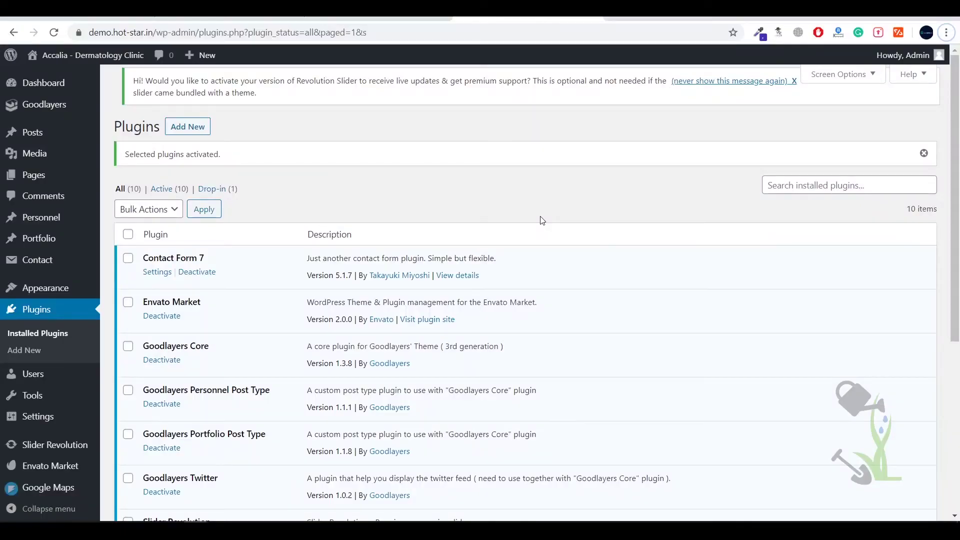
pyautogui.scroll(-4, 543, 221)
pyautogui.scroll(4, 200, 152)
# Visit the site and scroll through its Blog front page.
pyautogui.moveTo(91, 55)
pyautogui.click(91, 76)
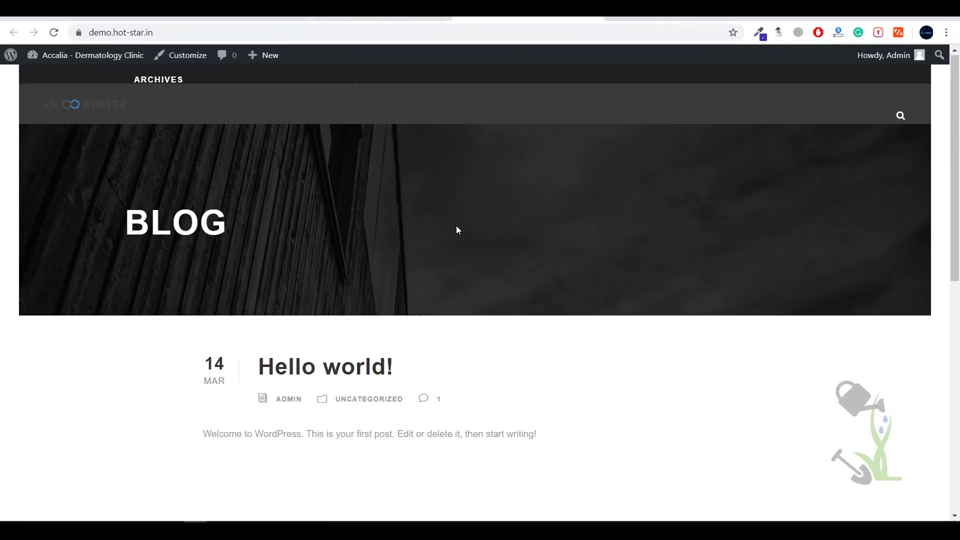
pyautogui.scroll(-10, 456, 226)
pyautogui.scroll(10, 452, 224)
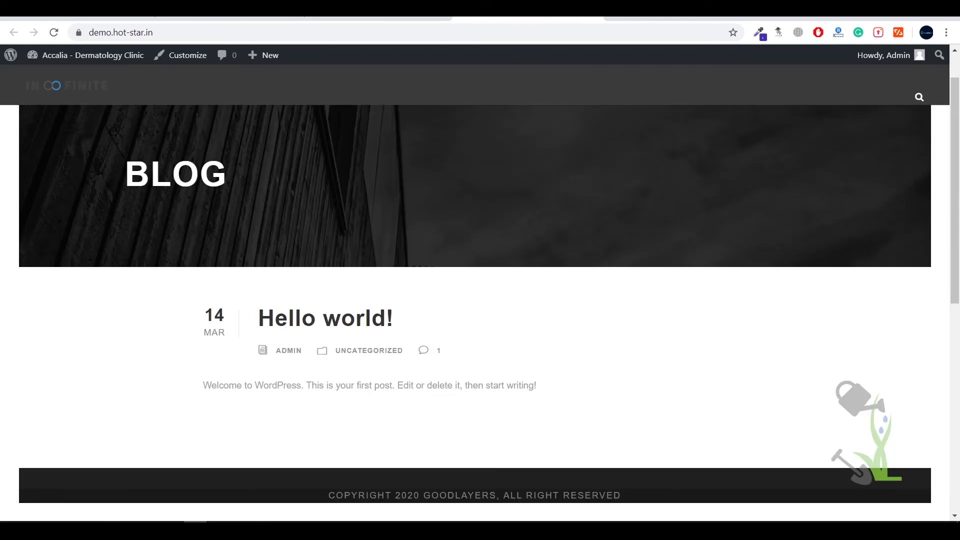
# Return to Installed Plugins and check that all 10 plugins are active.
pyautogui.hotkey('alt', 'Left')
pyautogui.scroll(-5, 295, 316)
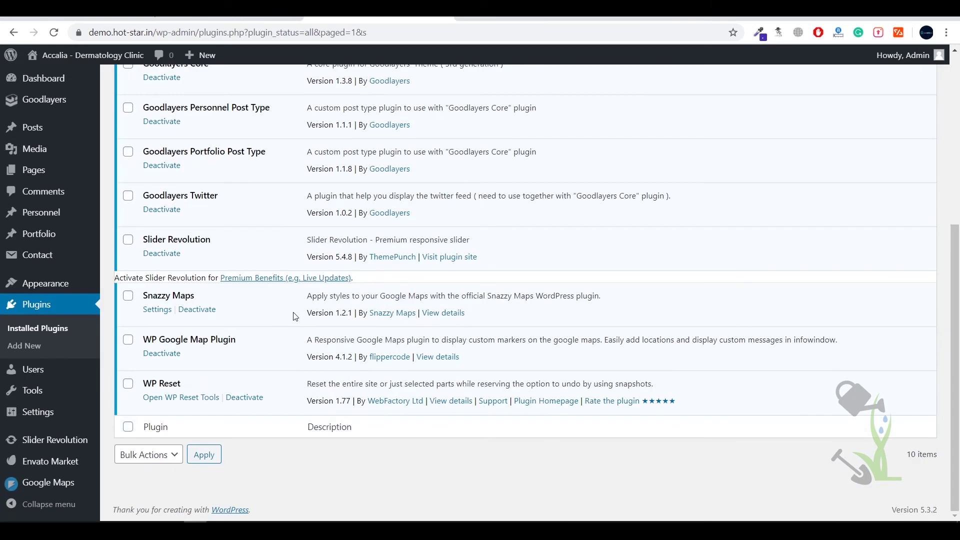
pyautogui.scroll(5, 295, 316)
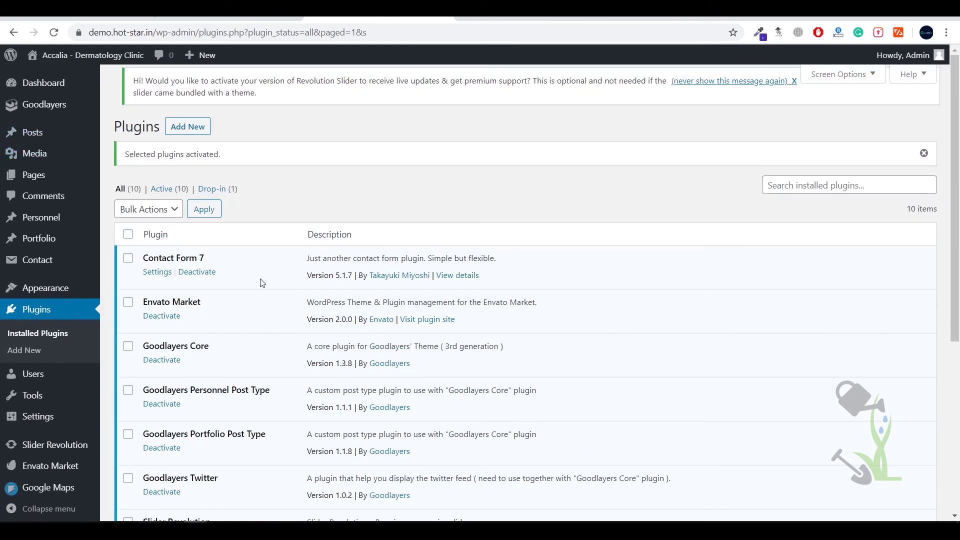
pyautogui.moveTo(80, 115)
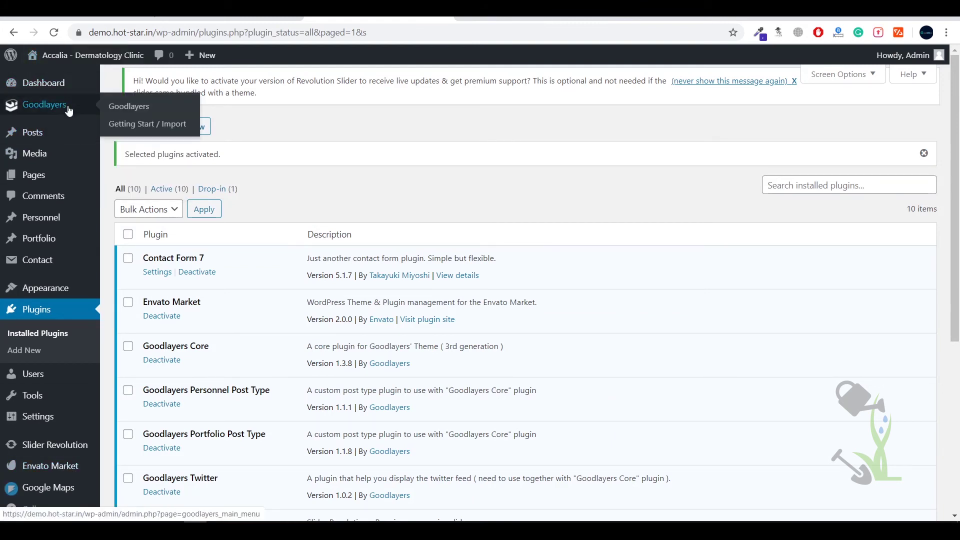
# Open the Goodlayers demo importer and select Aperture from the demo list.
pyautogui.click(148, 124)
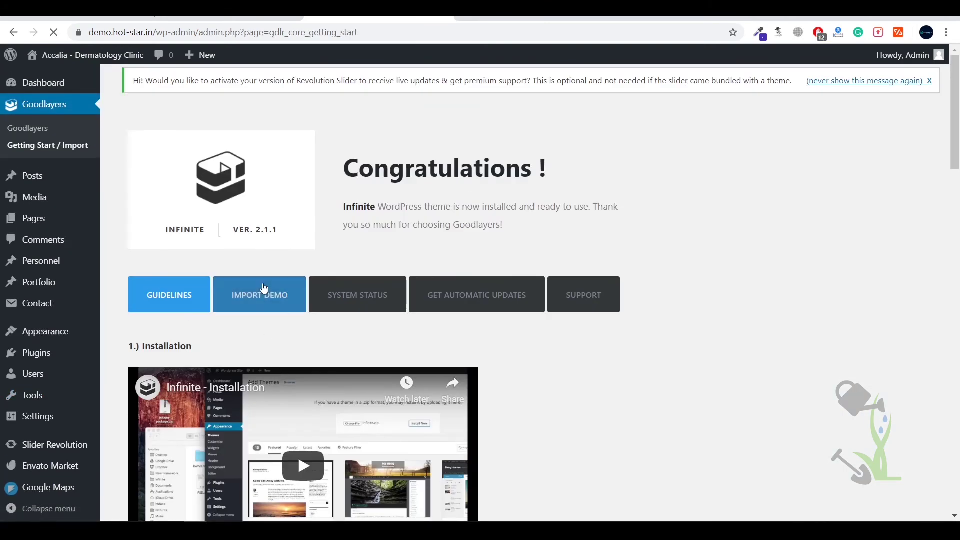
pyautogui.click(264, 289)
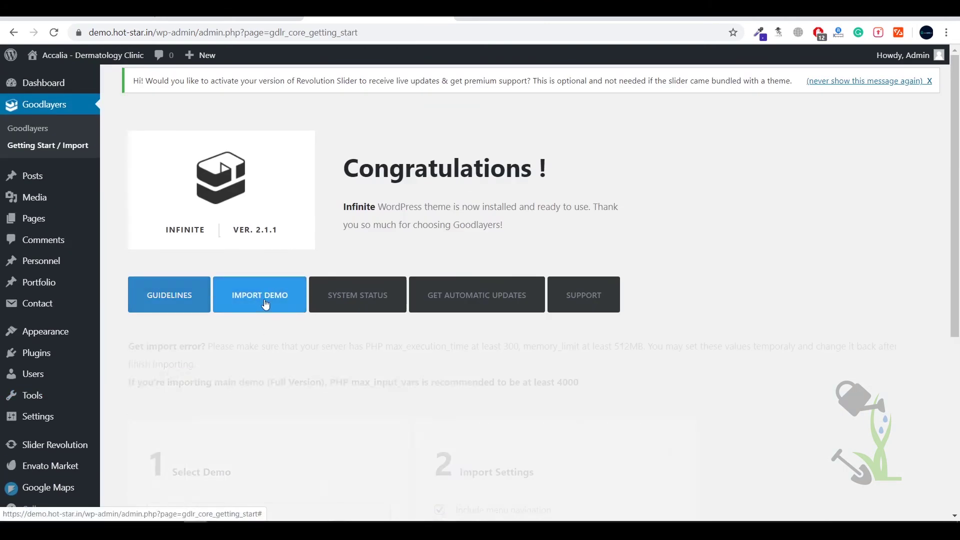
pyautogui.scroll(-3, 292, 314)
pyautogui.scroll(-2, 306, 289)
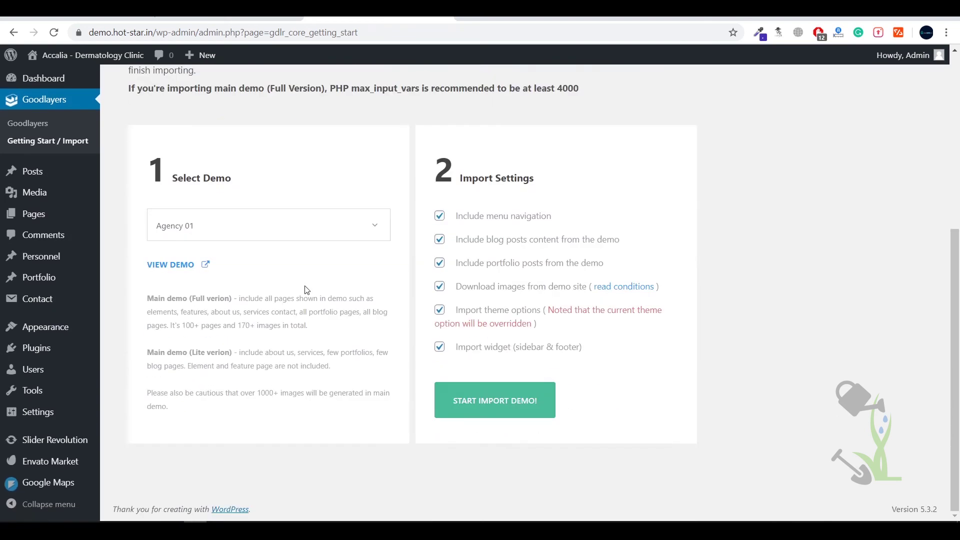
pyautogui.click(315, 224)
pyautogui.scroll(-1, 248, 341)
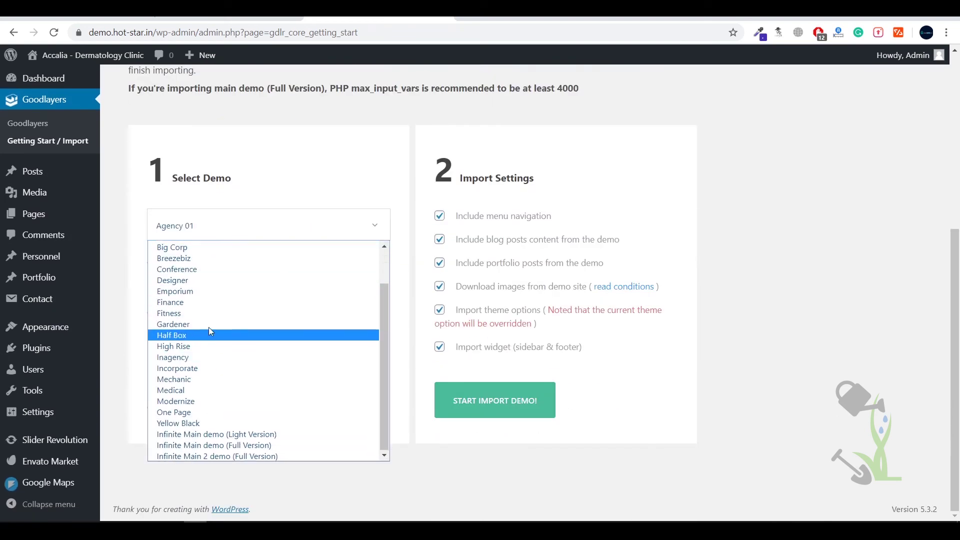
pyautogui.scroll(1, 207, 314)
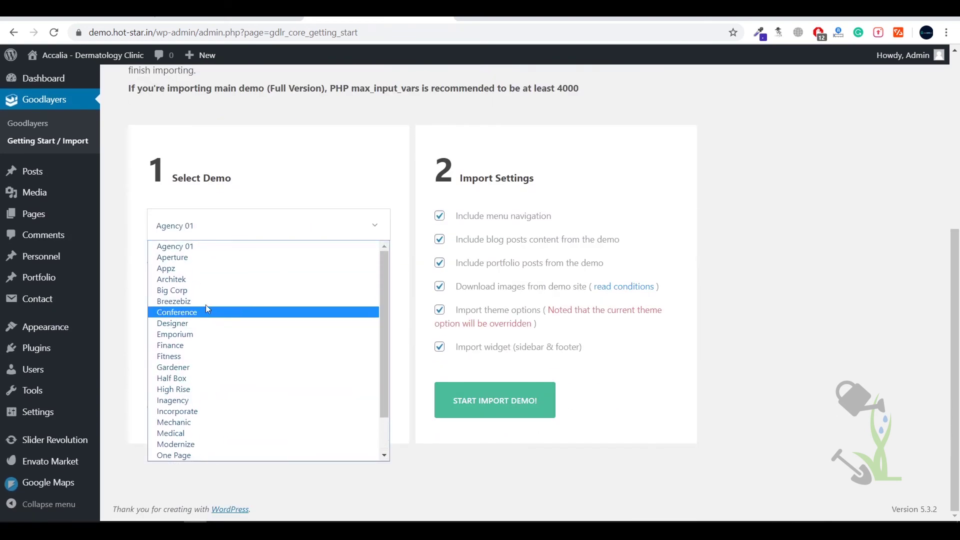
pyautogui.click(180, 262)
# Preview the Aperture demo in a new tab, then return to the import page.
pyautogui.click(188, 268)
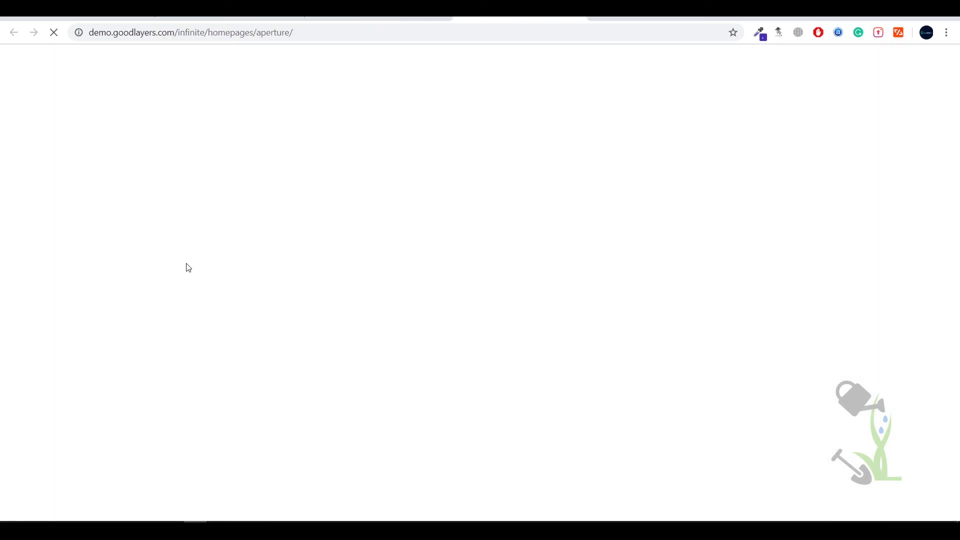
pyautogui.hotkey('ctrl', 'shift', 'Tab')
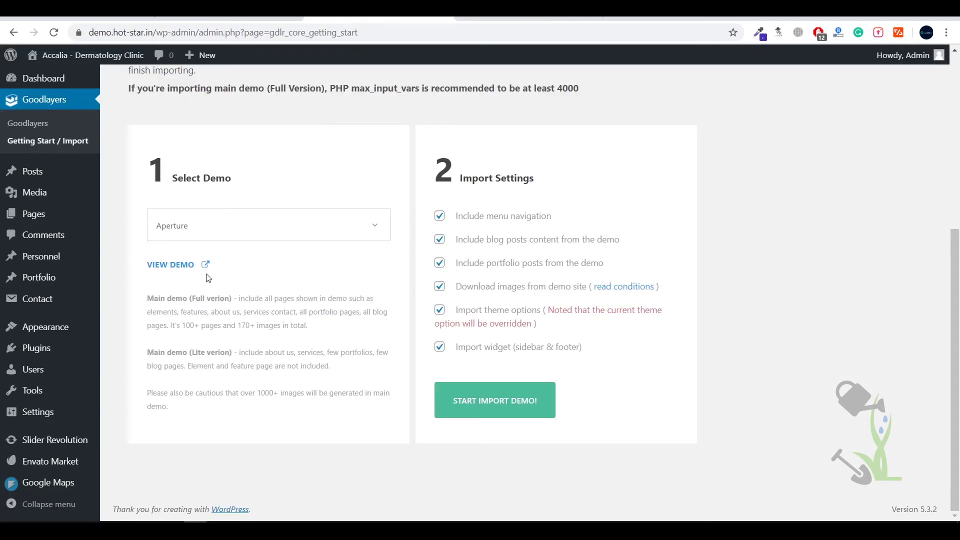
pyautogui.hotkey('ctrl', 'Tab')
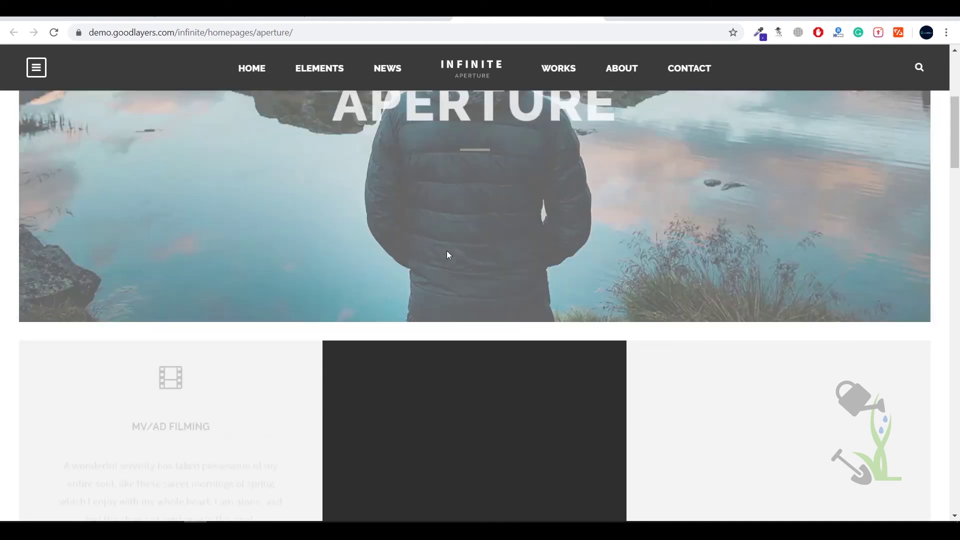
pyautogui.scroll(5, 447, 254)
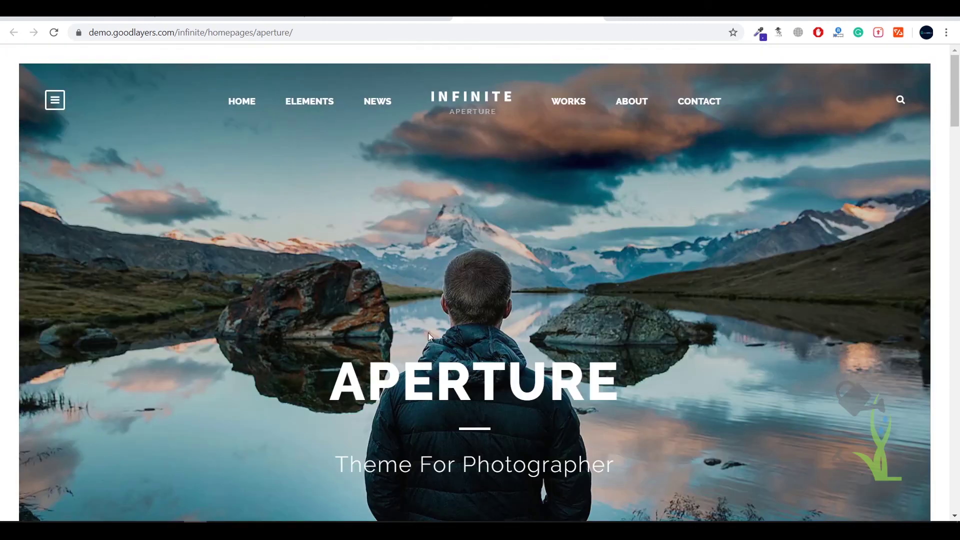
pyautogui.scroll(-20, 427, 332)
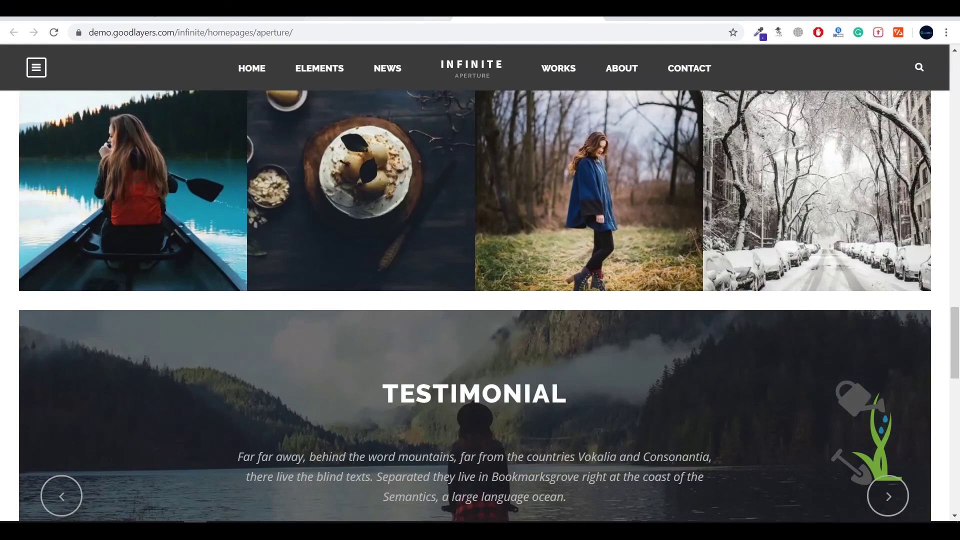
pyautogui.hotkey('ctrl', 'shift', 'Tab')
# Start the Aperture demo import, confirm with YES, and wait for it to finish.
pyautogui.click(505, 403)
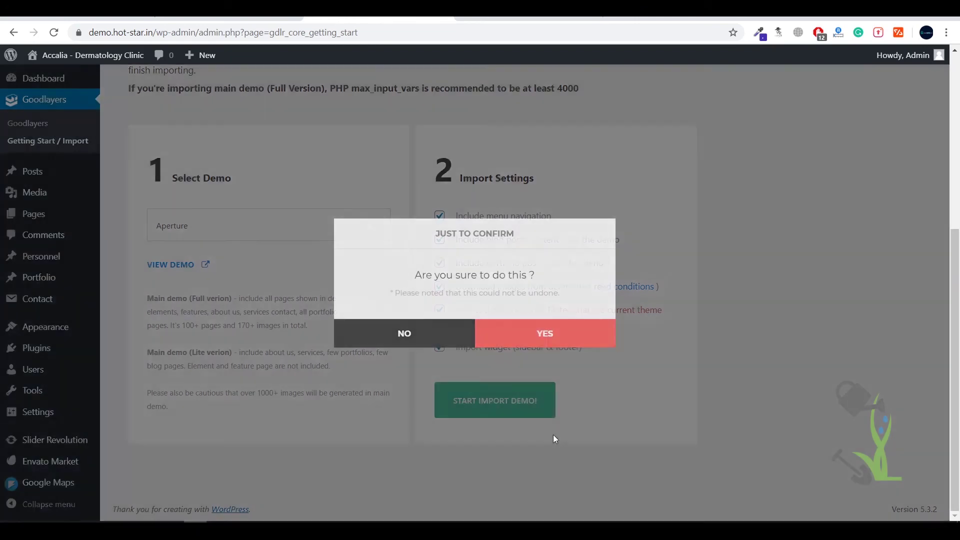
pyautogui.click(524, 339)
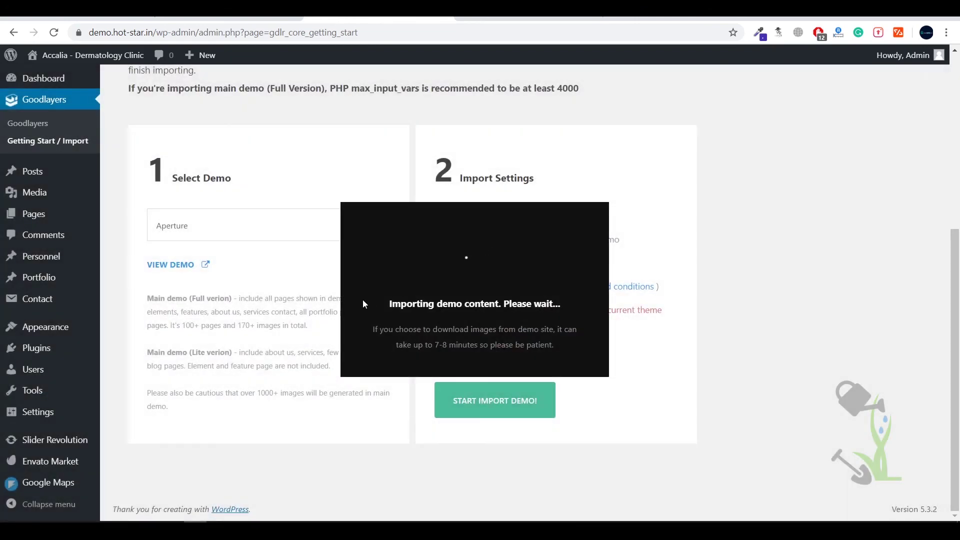
pyautogui.moveTo(363, 304); pyautogui.dragTo(571, 341)
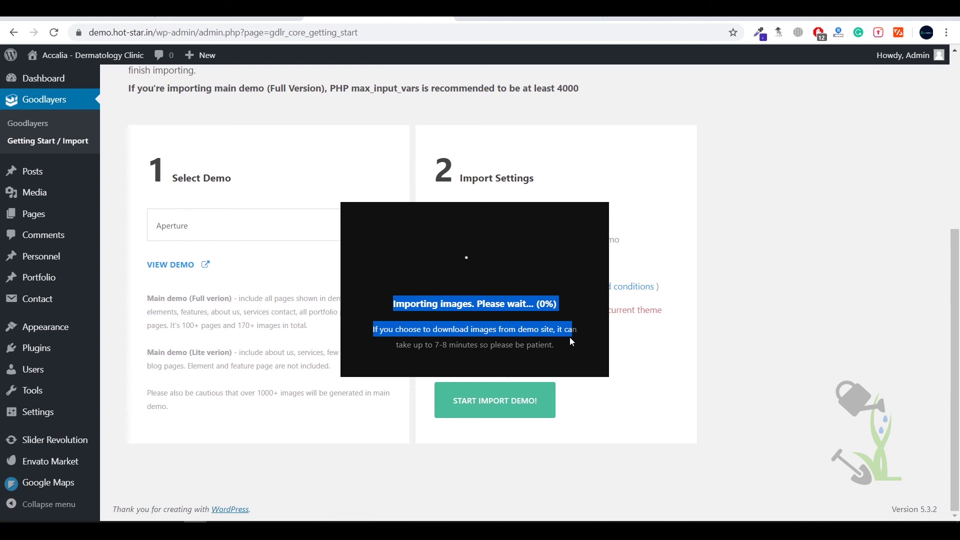
pyautogui.click(568, 349)
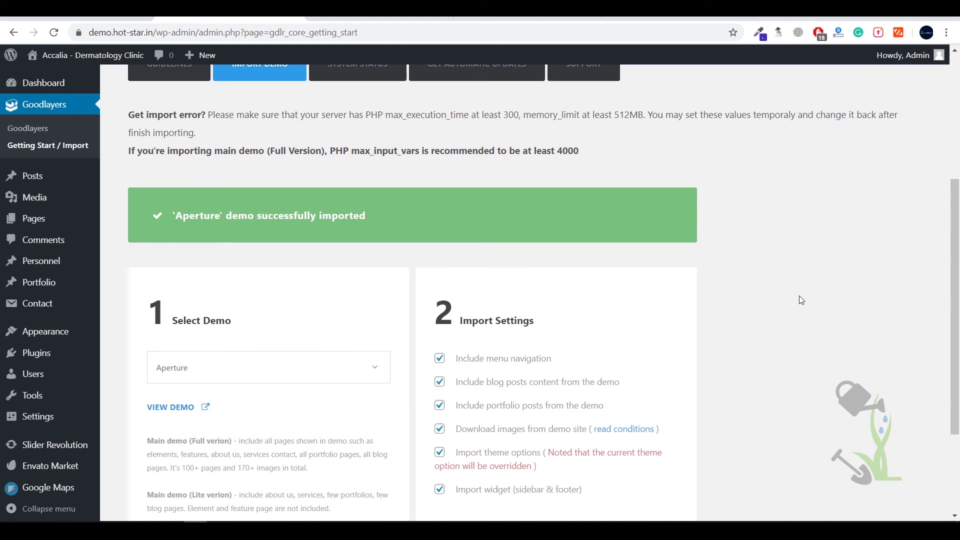
pyautogui.scroll(-4, 563, 255)
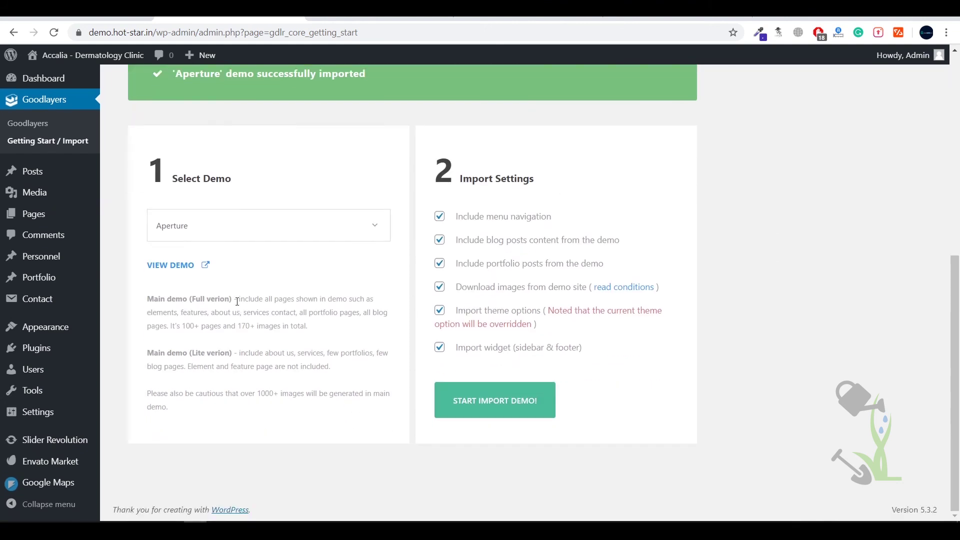
pyautogui.scroll(7, 300, 175)
# Visit the live site and scroll through the imported Aperture homepage.
pyautogui.click(79, 76)
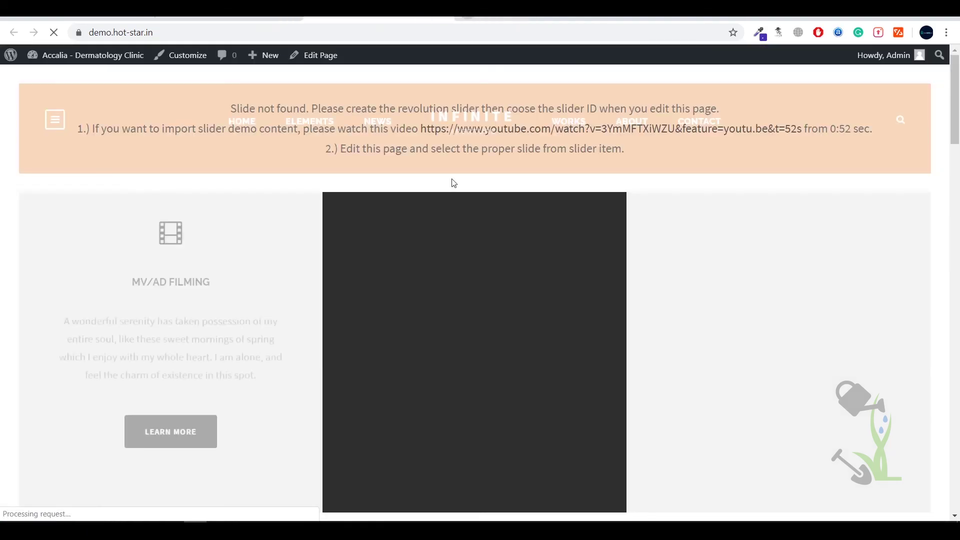
pyautogui.scroll(-7, 439, 203)
pyautogui.scroll(-6, 439, 203)
pyautogui.scroll(5, 438, 203)
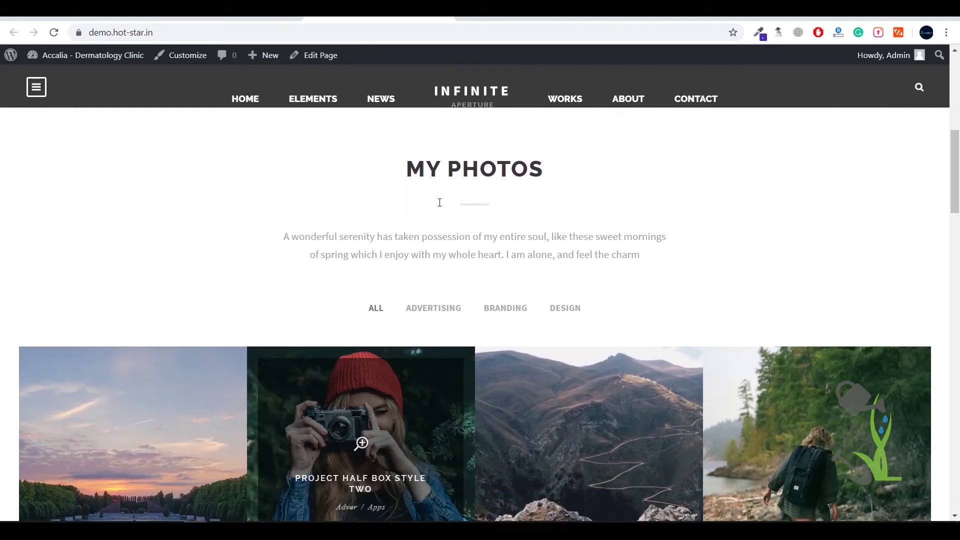
pyautogui.scroll(-7, 420, 221)
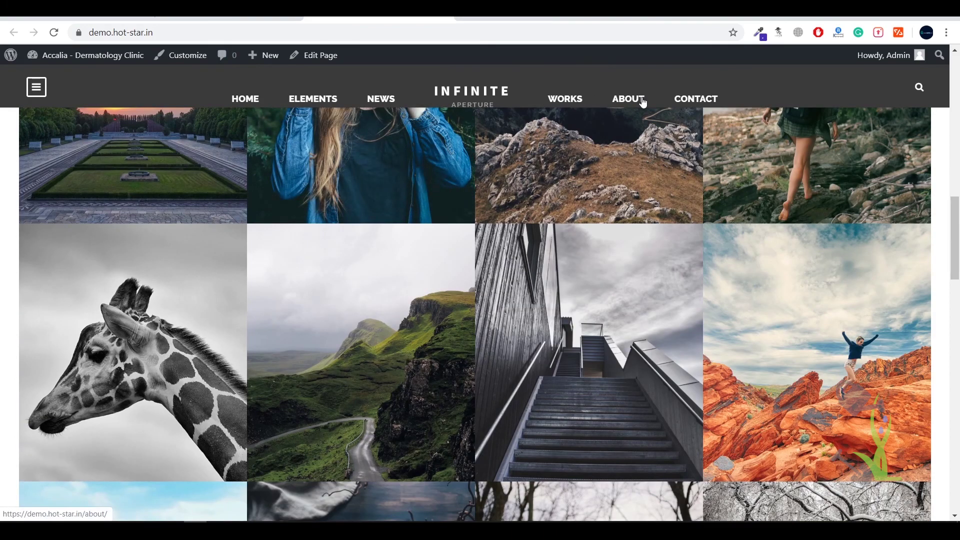
# Open and close the side navigation menu, review the lower sections, and bring up the page's context menu.
pyautogui.click(36, 87)
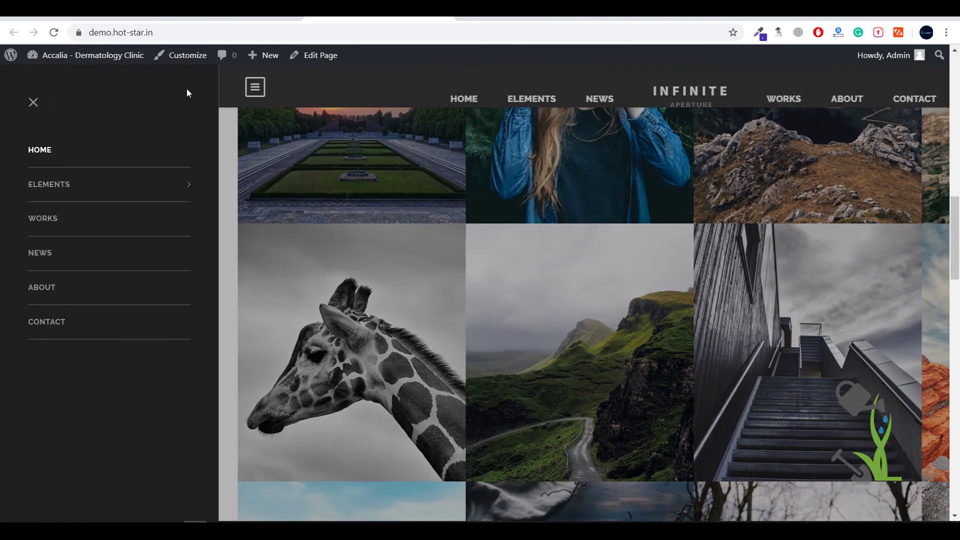
pyautogui.click(265, 105)
pyautogui.scroll(-7, 430, 206)
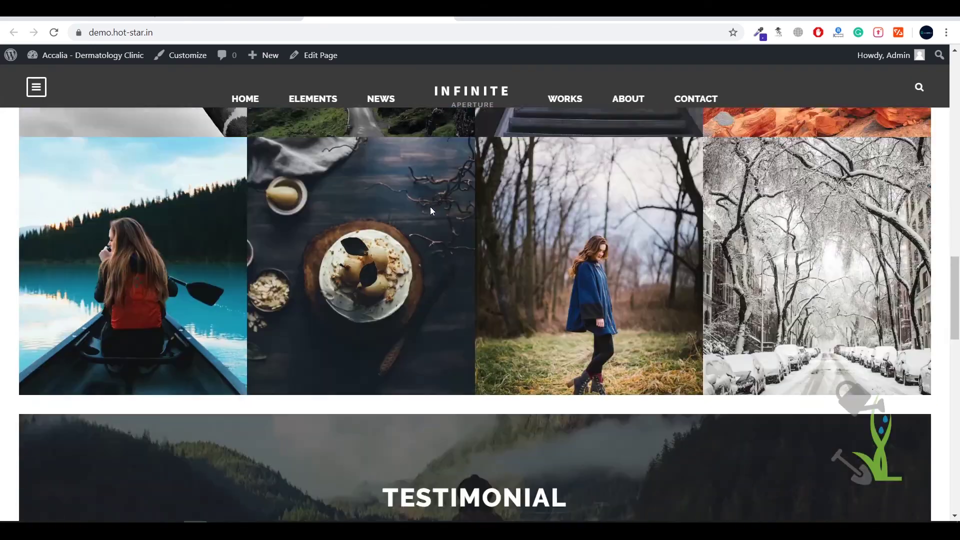
pyautogui.scroll(-15, 486, 273)
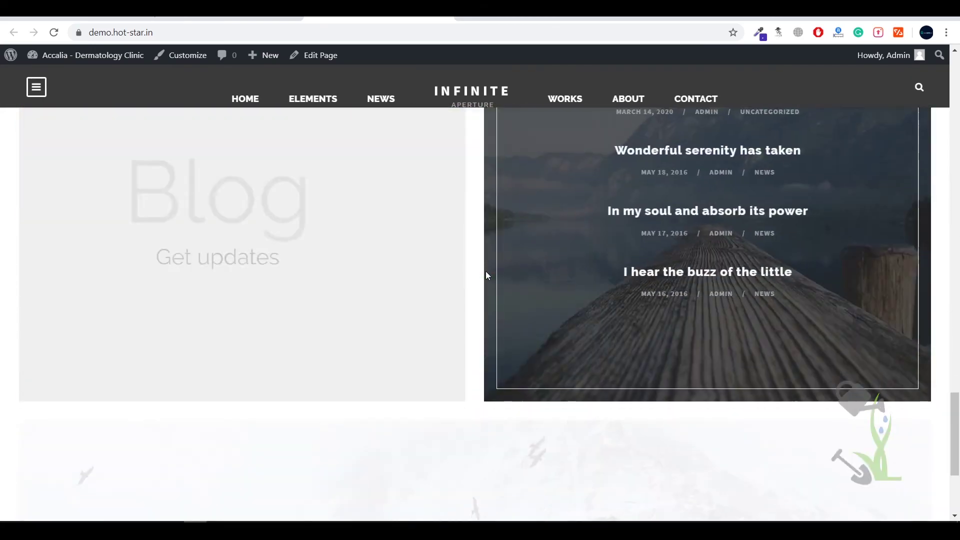
pyautogui.scroll(15, 443, 401)
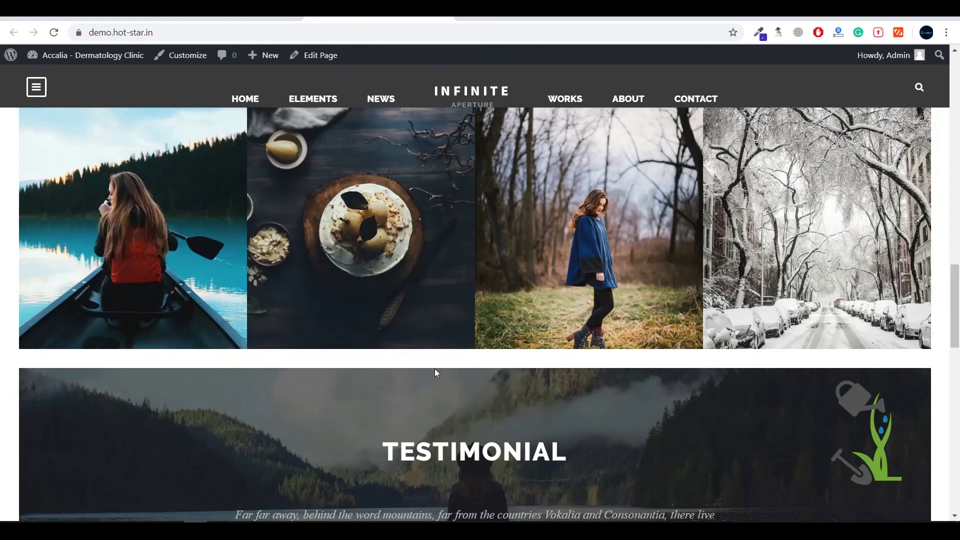
pyautogui.rightClick(432, 398)
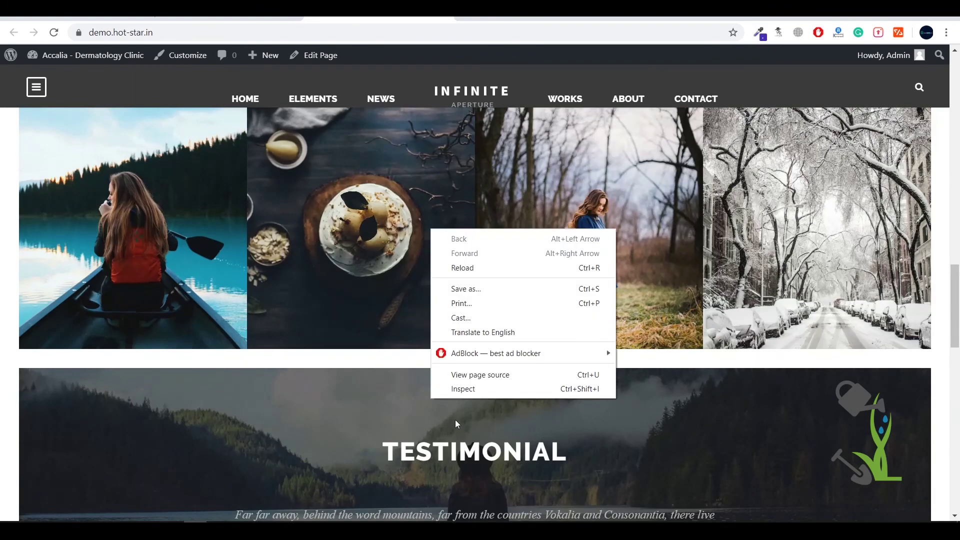
# Check the phone layout in DevTools, then visit NEWS, ELEMENTS and WORKS and scroll to the footer.
pyautogui.click(466, 393)
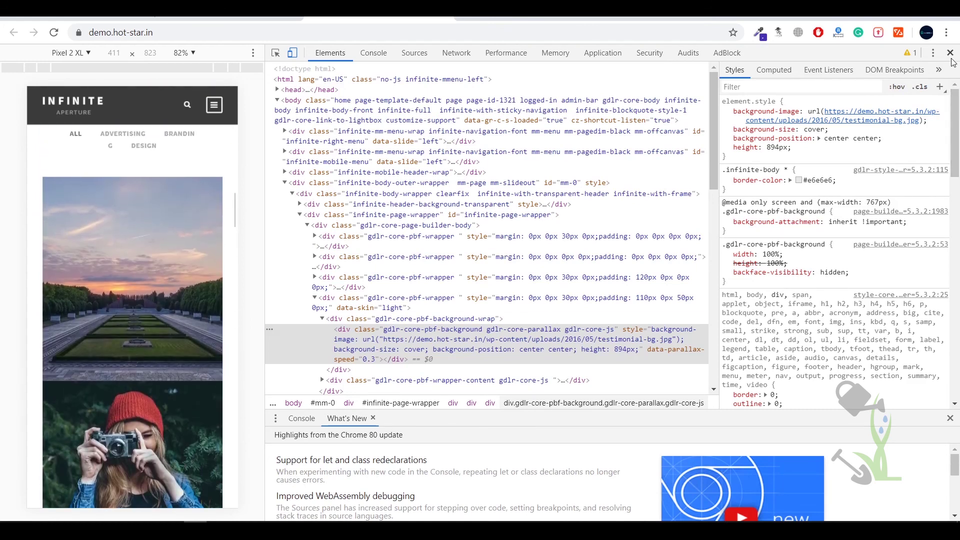
pyautogui.press('F12')
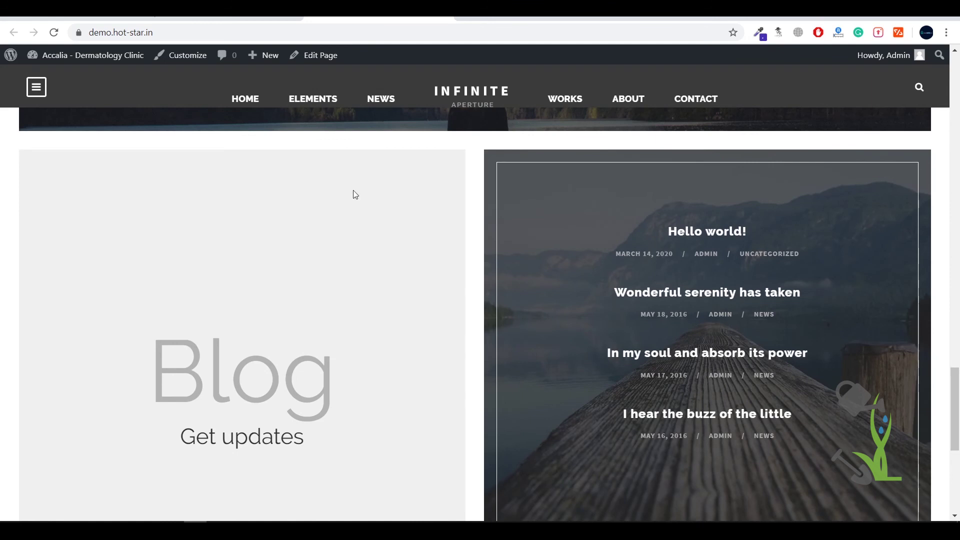
pyautogui.click(374, 108)
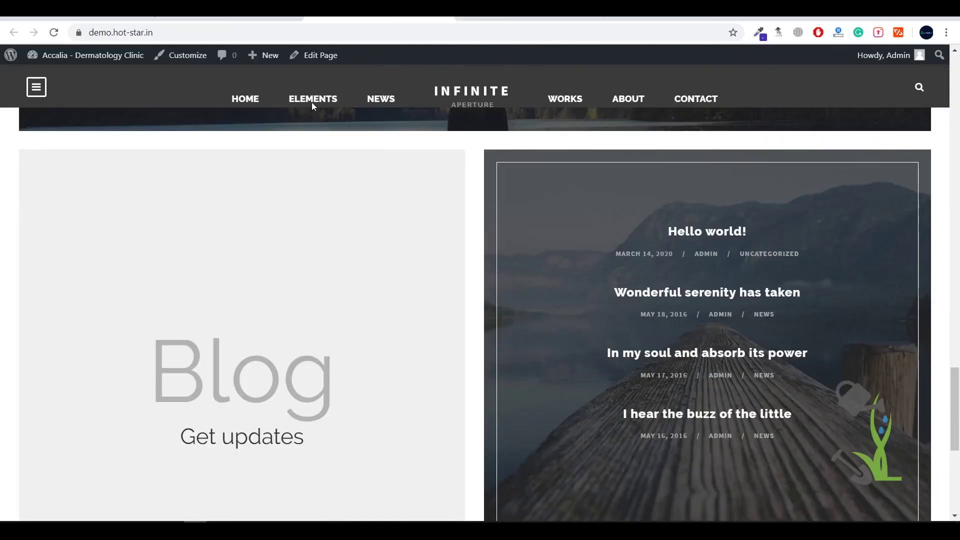
pyautogui.click(312, 104)
pyautogui.click(563, 96)
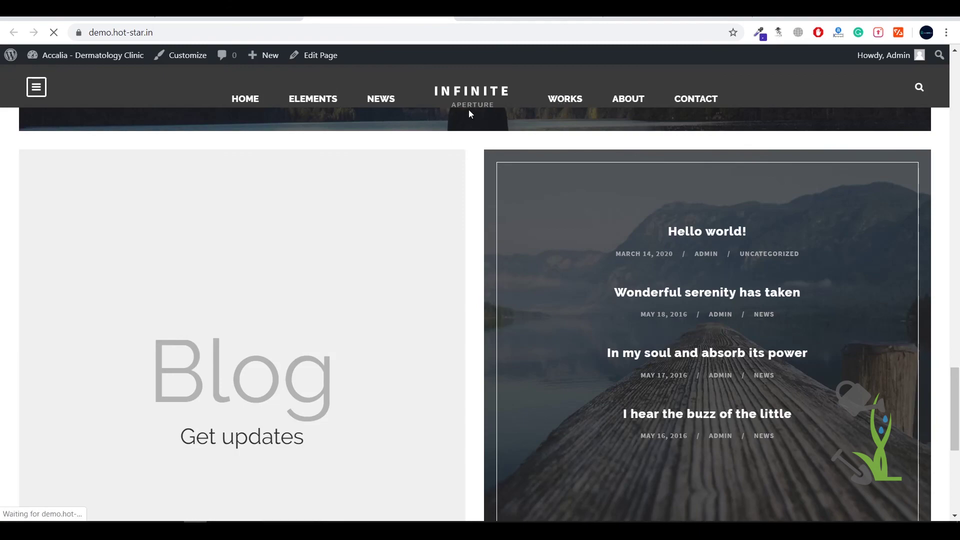
pyautogui.scroll(-1, 432, 267)
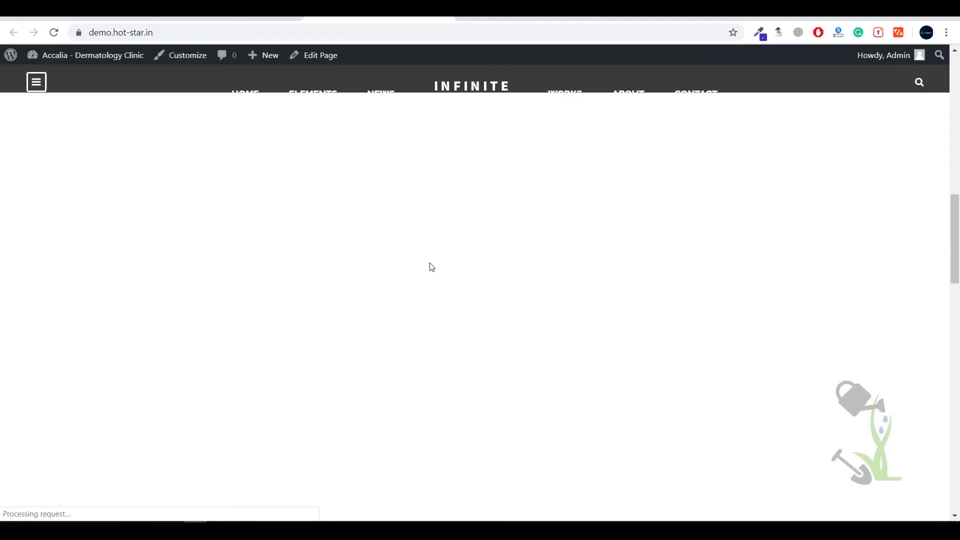
pyautogui.scroll(-10, 498, 281)
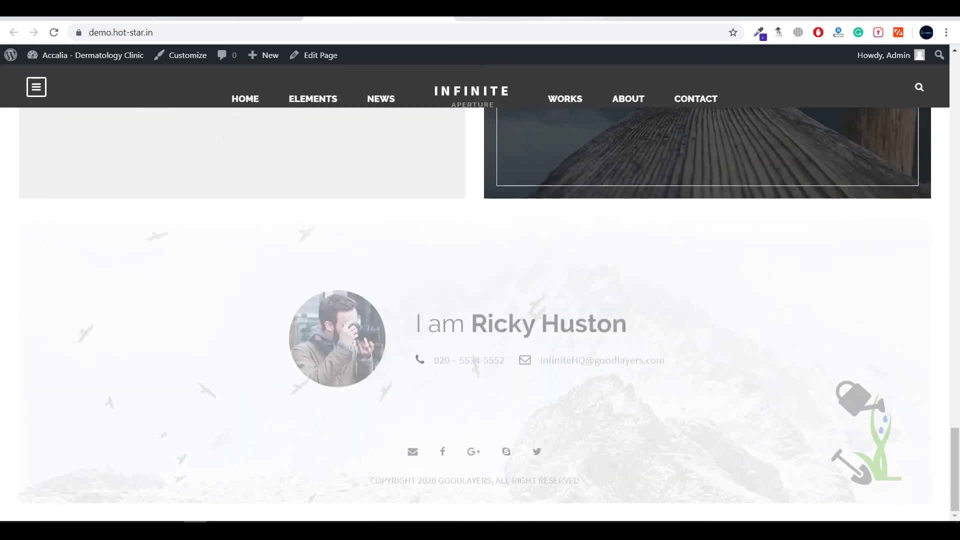